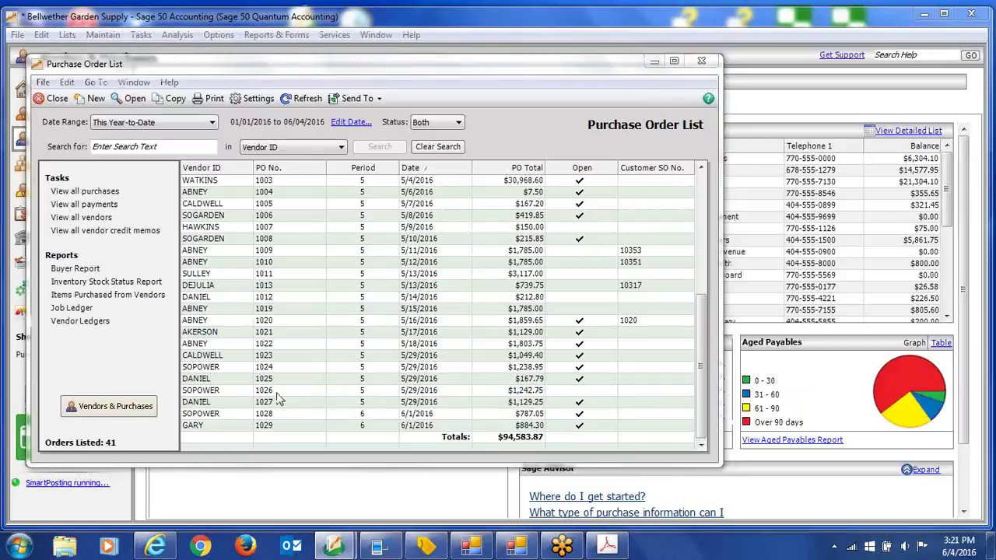
- Copy the closed Southern Power Co. purchase order dated 5/29/2016 into a new purchase order and enter its PO number
double_click(277, 393)
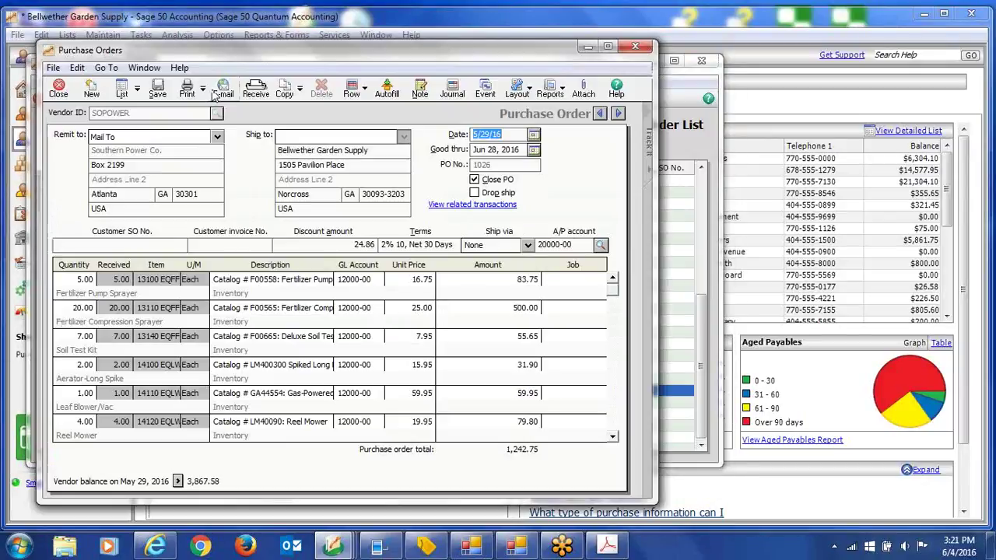
click(286, 92)
click(521, 169)
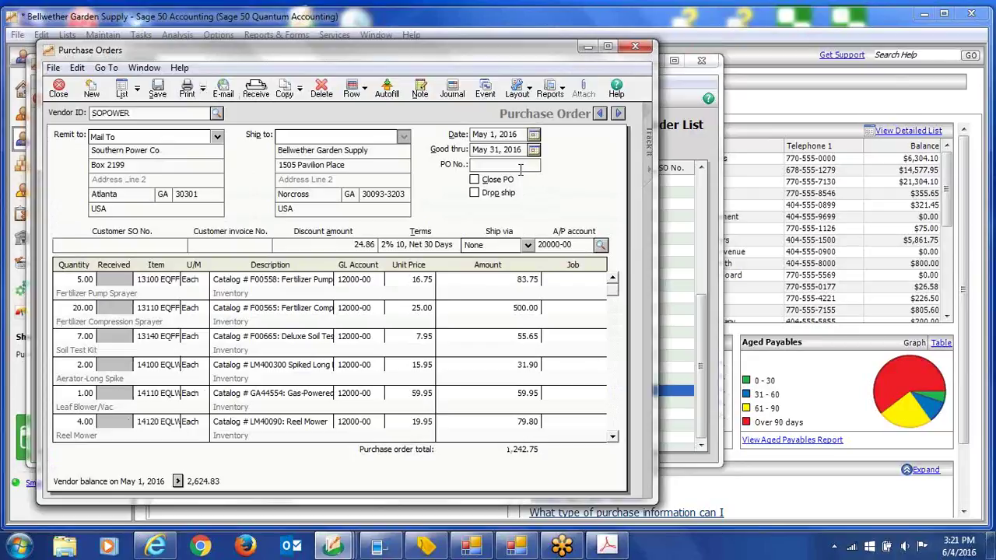
text(1035)
- Set the unit price of the Fertilizer Pump Sprayer line to 19.75
click(400, 279)
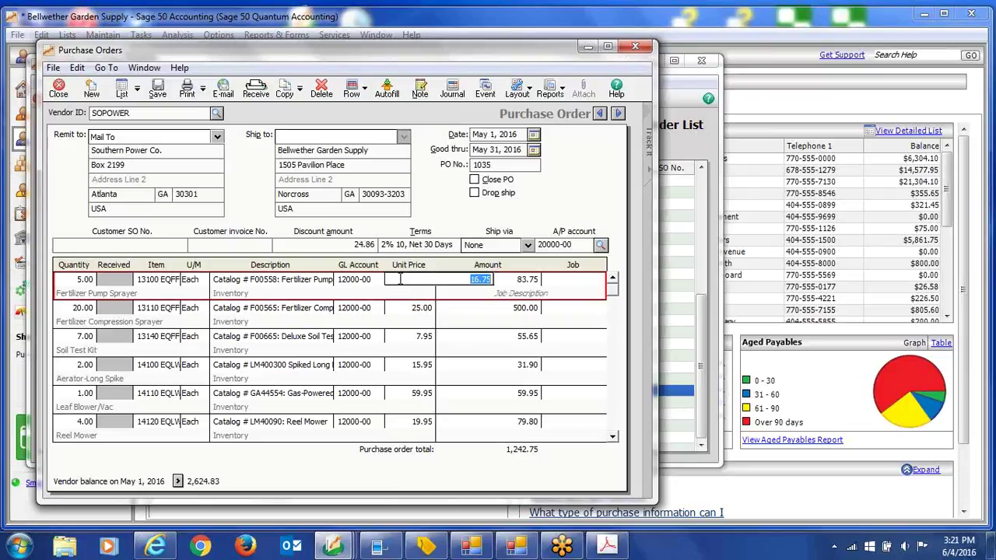
text(19)
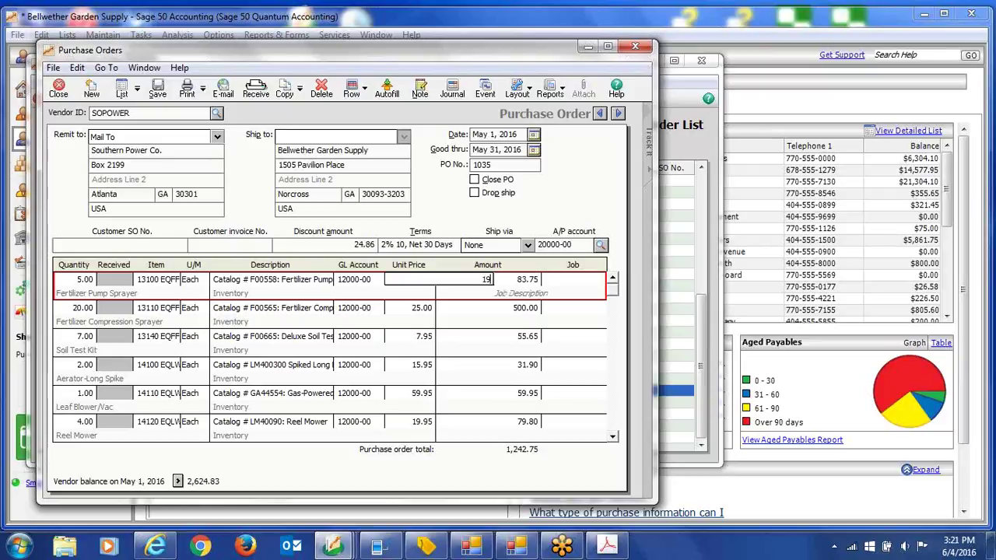
text(.75)
key(Tab)
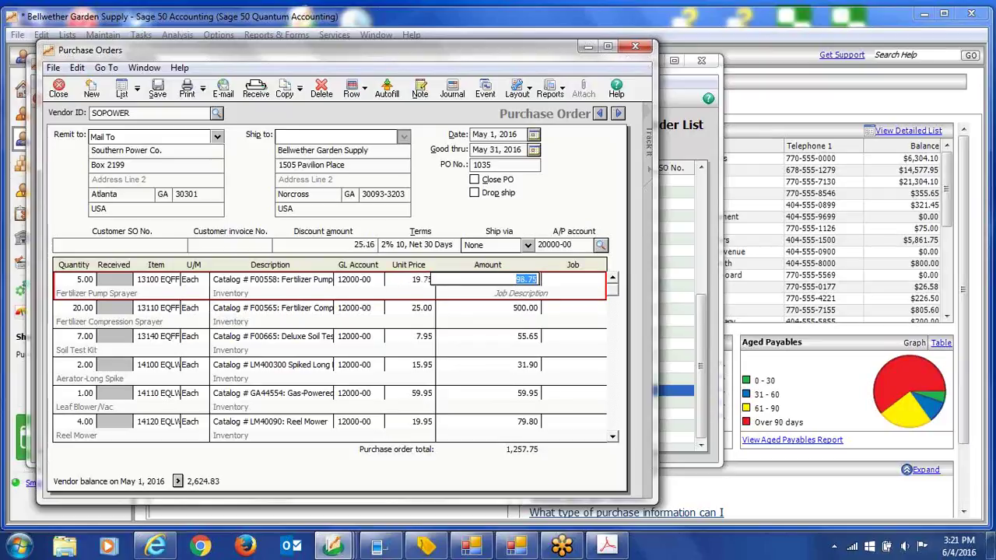
click(447, 300)
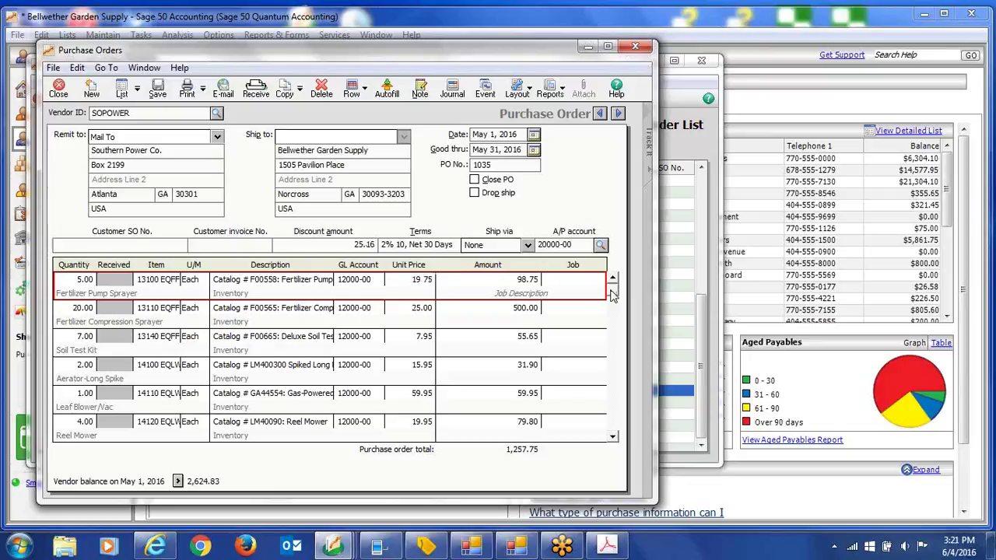
- Add a line for 1.00 Bird House Kit (10100 AVRY) at the end of the purchase order and save the order
click(613, 436)
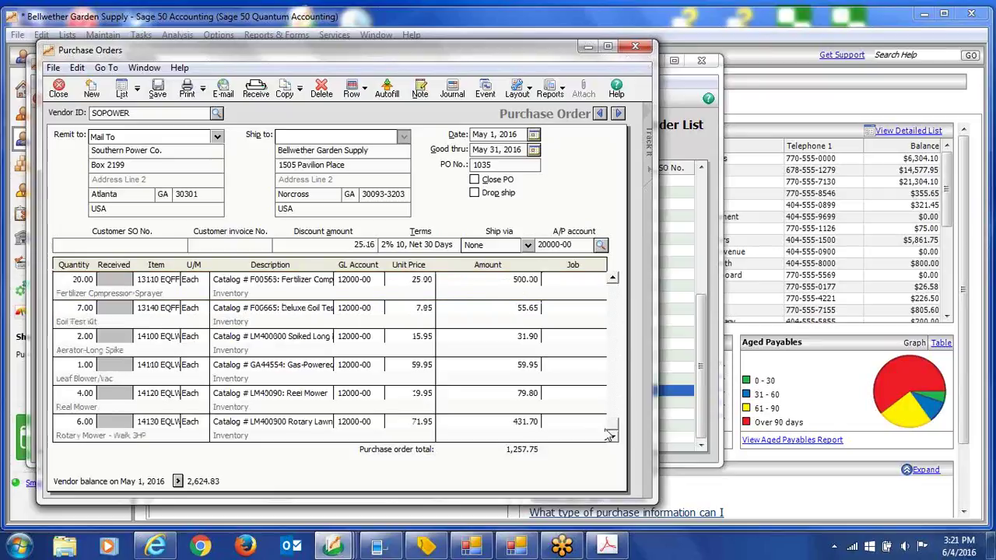
click(570, 425)
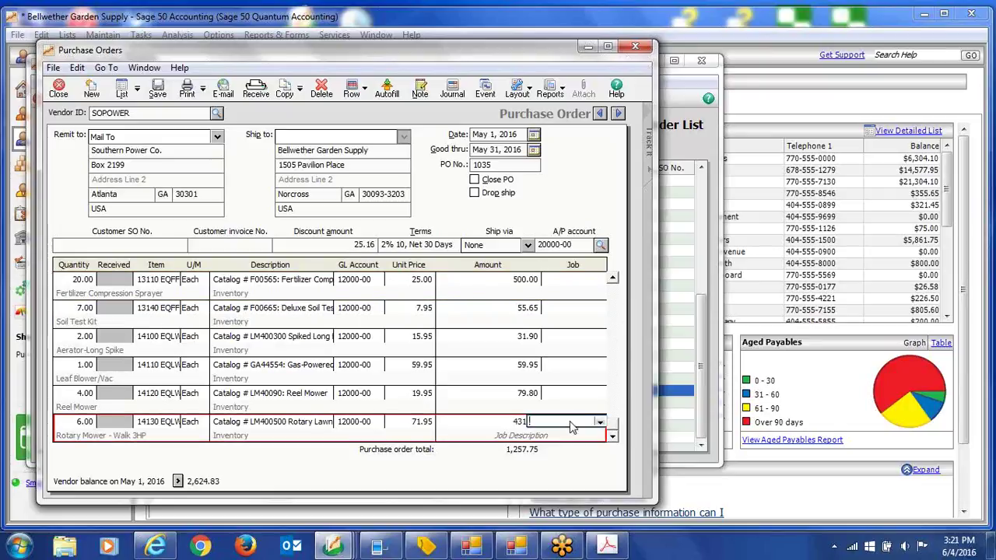
key(Tab)
text(1.0)
key(Tab)
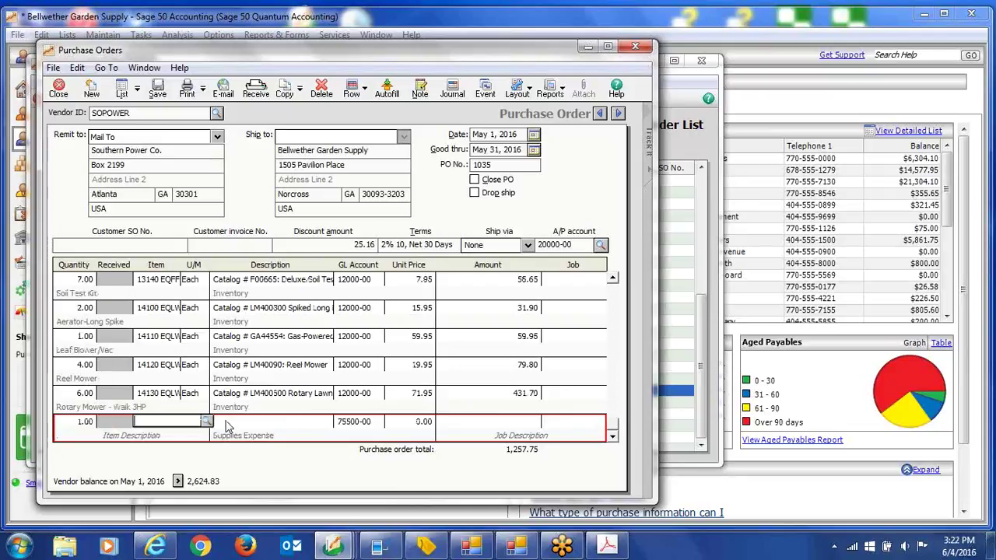
click(207, 422)
click(278, 435)
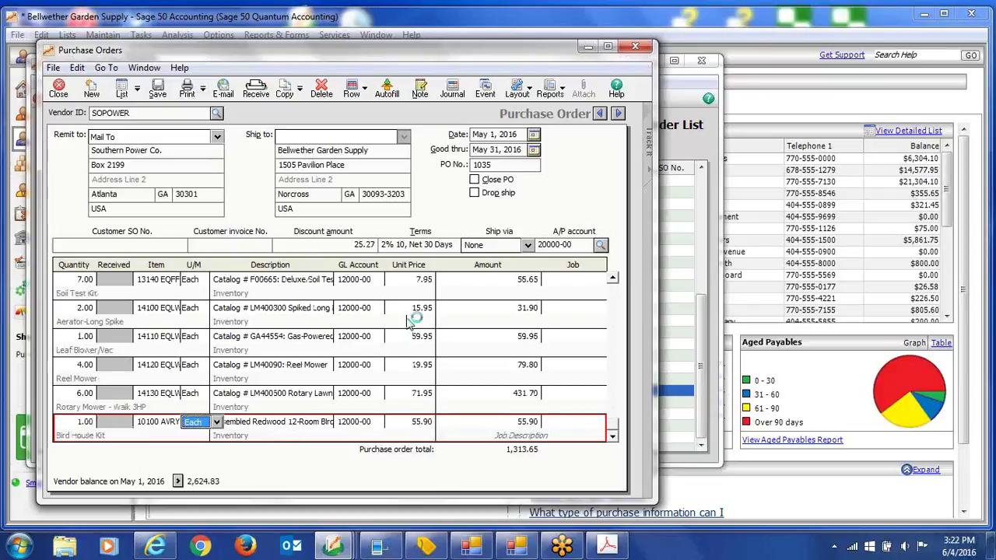
click(157, 87)
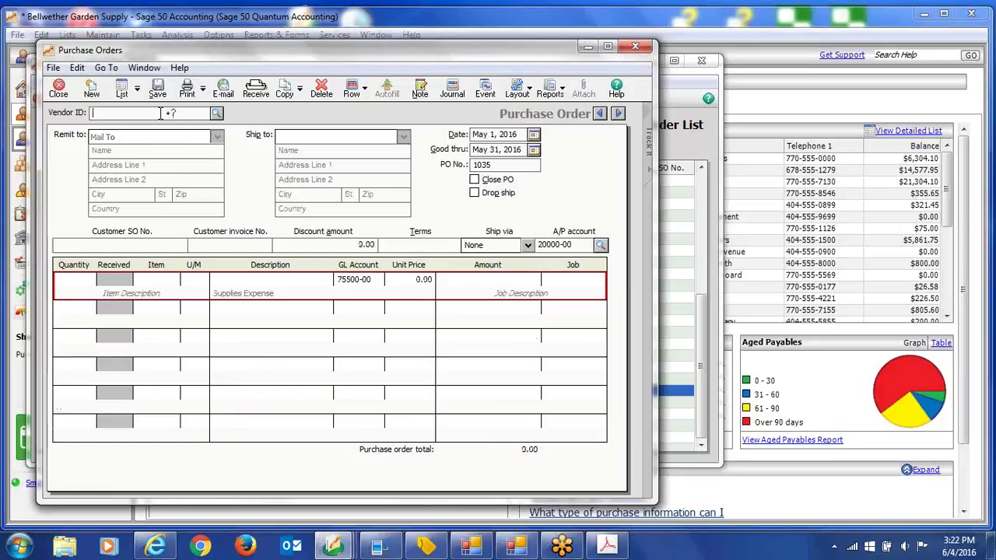
- Create and save a purchase order for vendor AKERSON with quantity 1 of Bird House-Pole 14 Ft. (10110 AVRY)
click(218, 113)
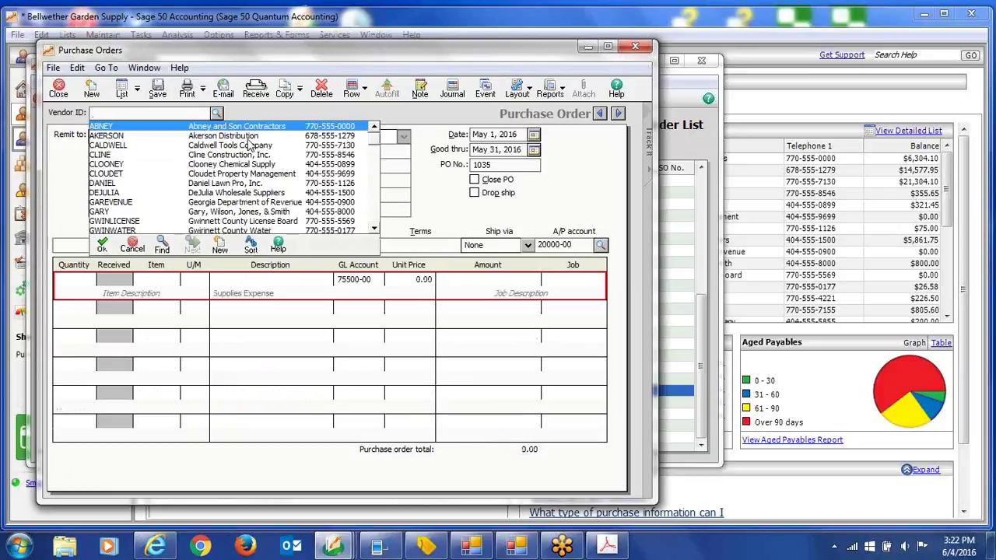
click(224, 127)
click(83, 287)
text(1)
key(Tab)
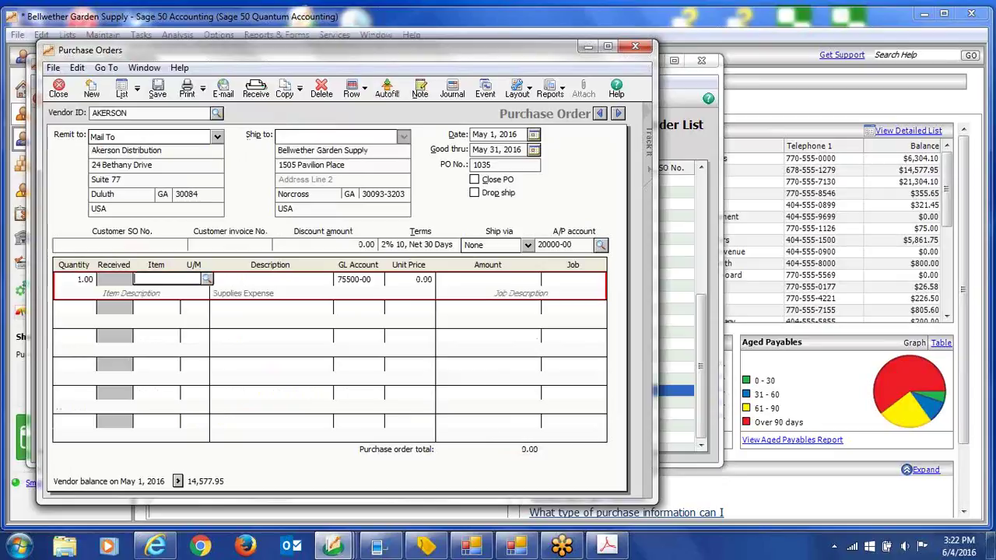
click(206, 279)
double_click(321, 306)
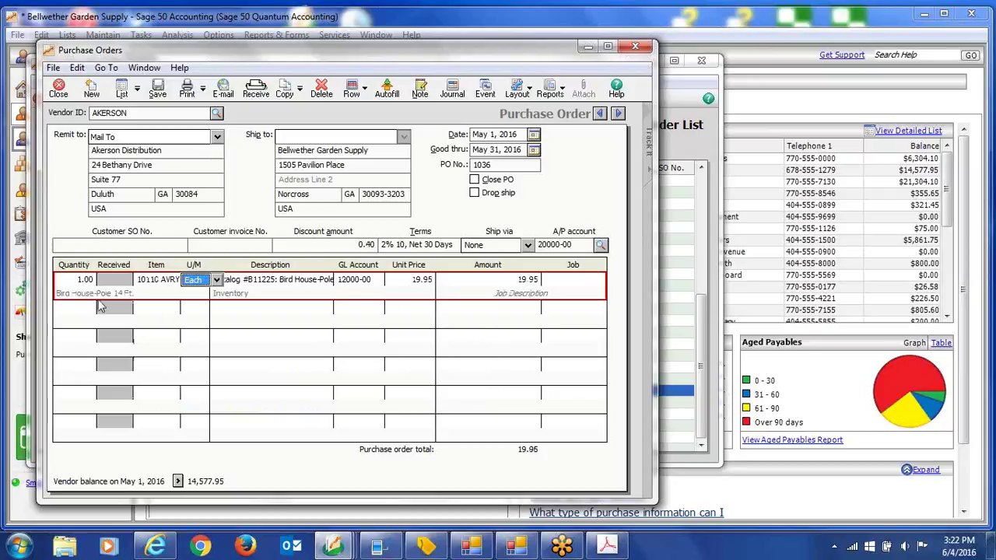
click(510, 166)
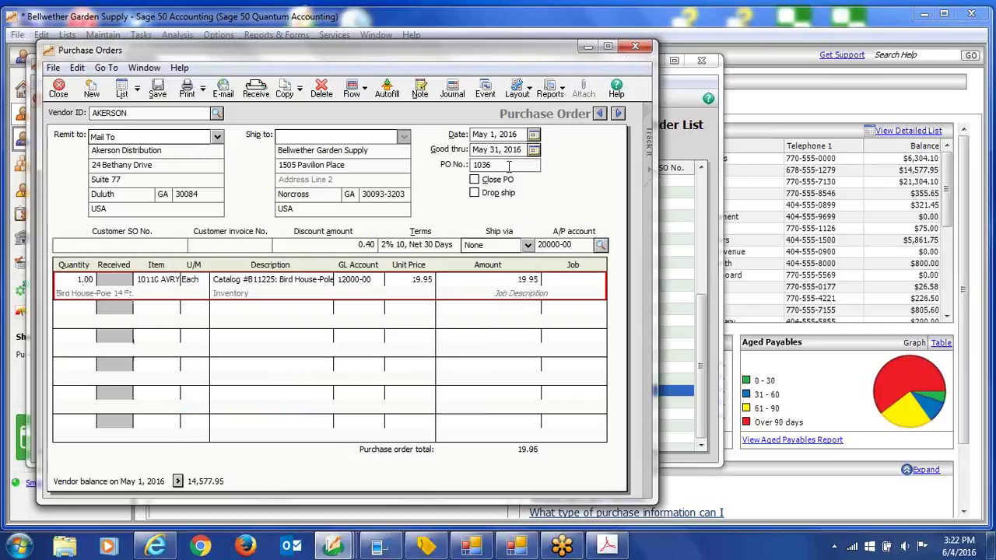
click(158, 94)
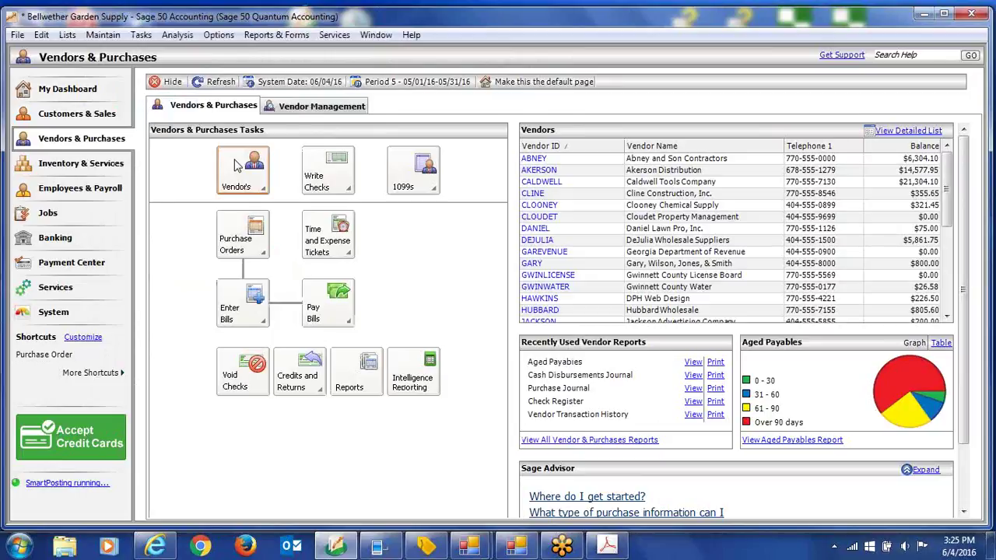
click(94, 164)
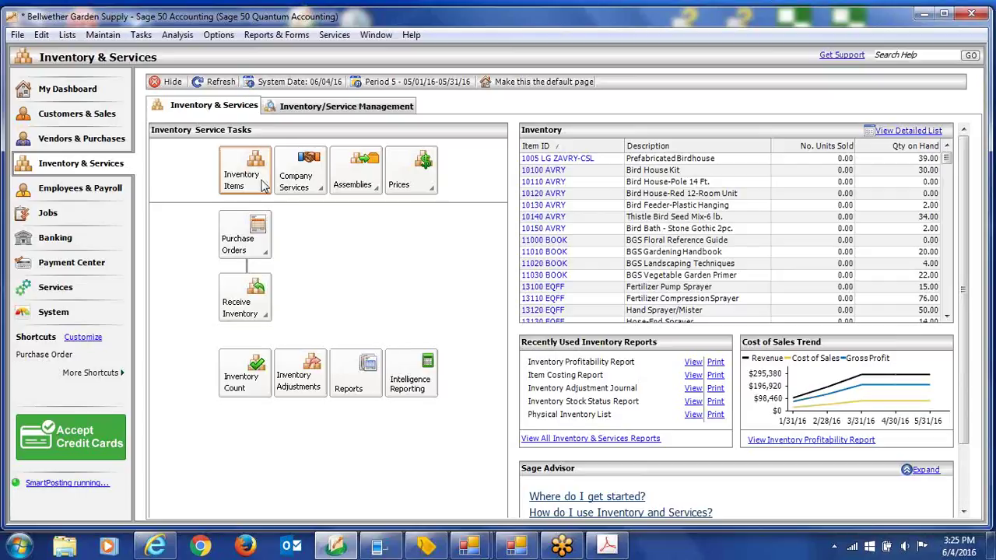
click(263, 249)
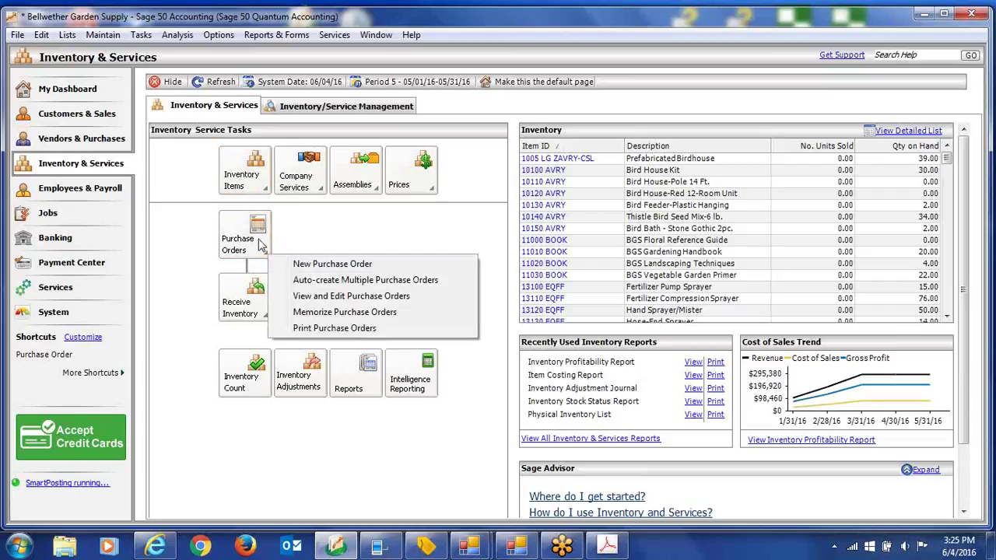
click(296, 300)
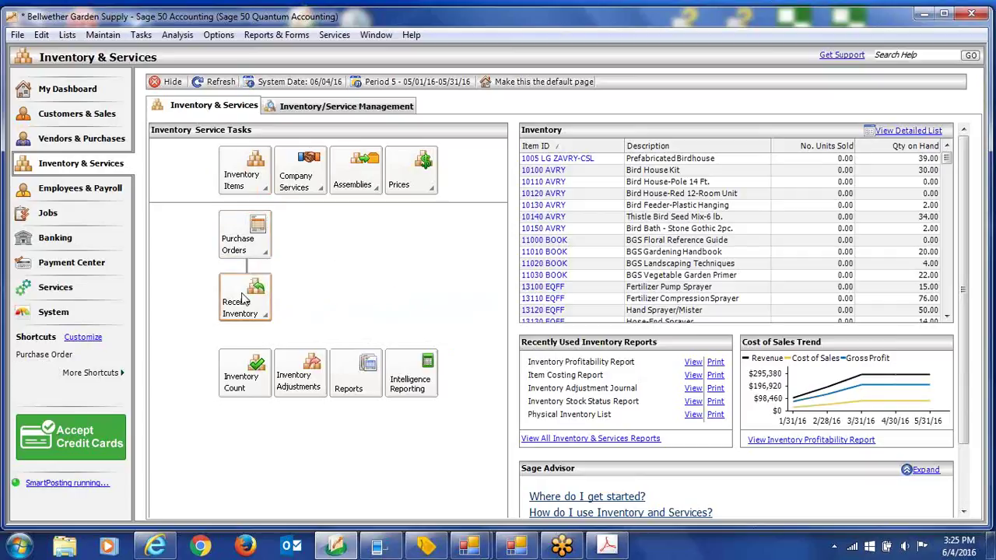
- Open the list of existing purchase orders from Vendors & Purchases and sort it by PO number
click(100, 139)
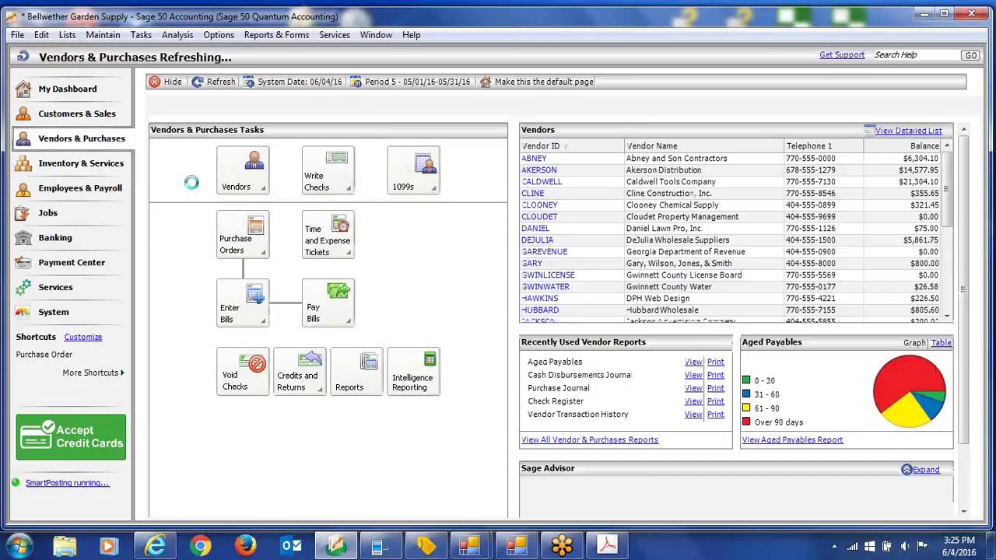
click(246, 247)
click(300, 296)
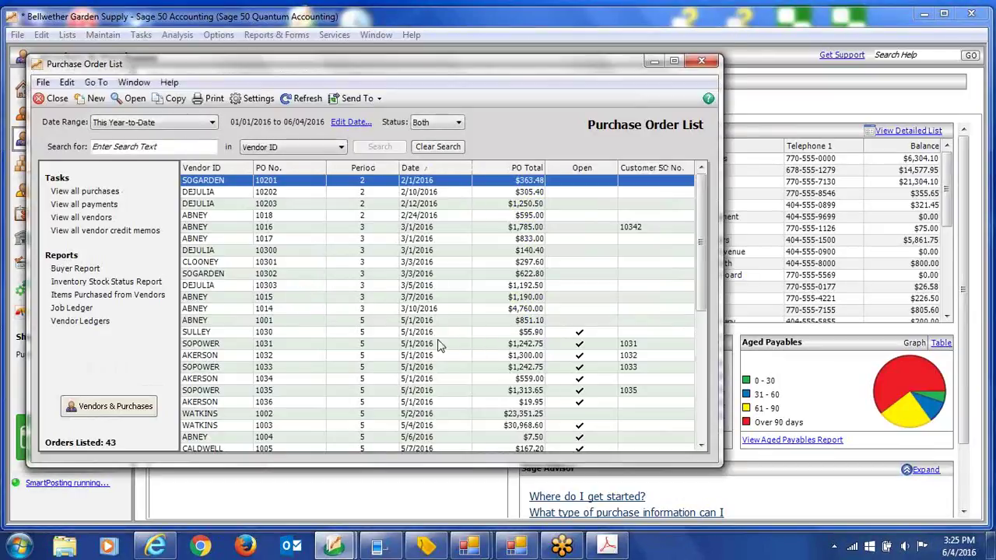
click(302, 167)
- Mark the WATKINS purchase order dated 5/4/2016 as closed and save it
double_click(489, 206)
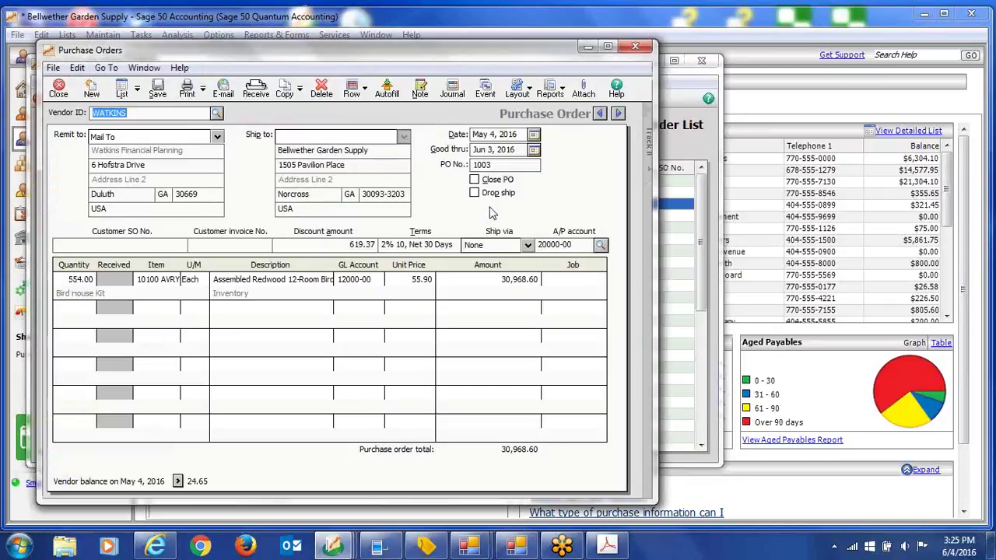
click(474, 179)
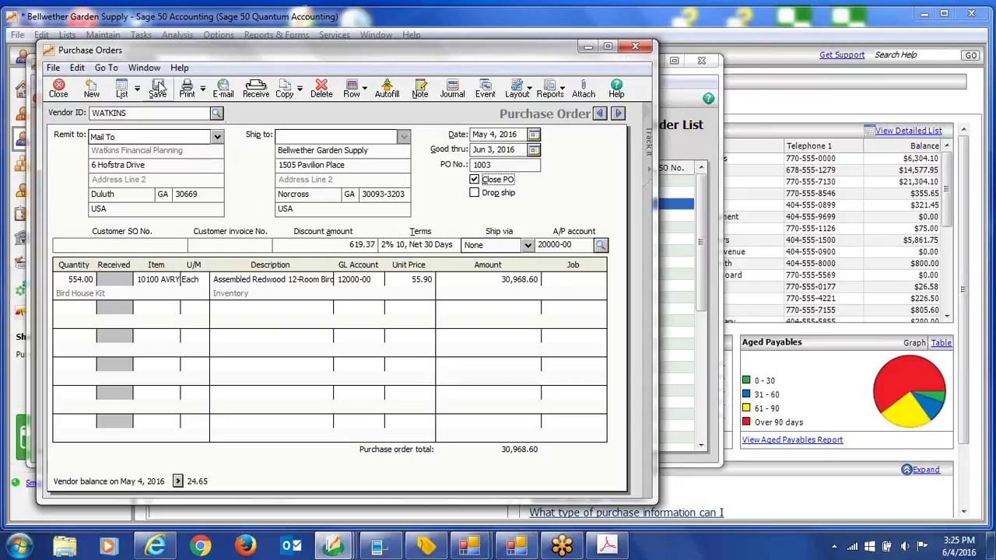
click(159, 87)
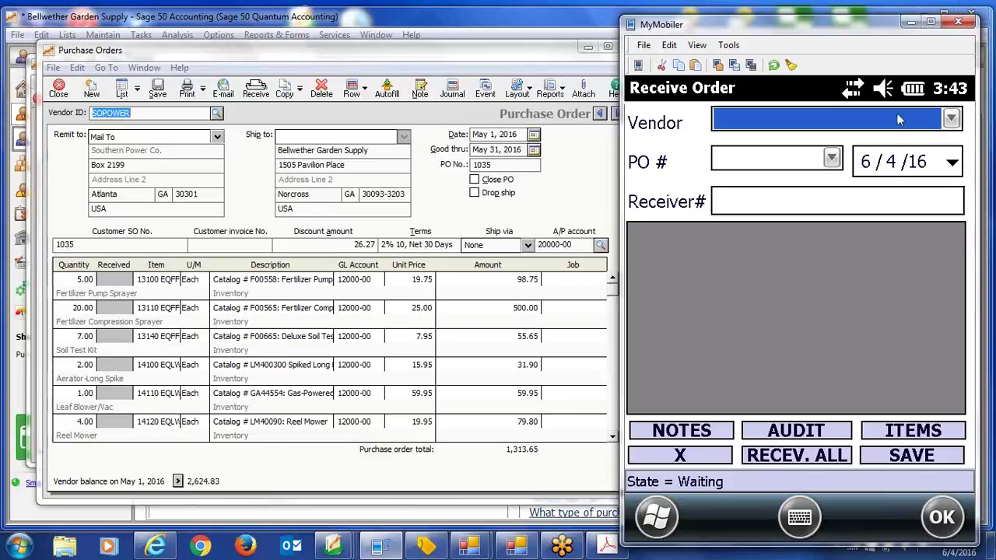
- Examine the vendor, PO number and receiver number fields of the Receive Order form in MyMobiler
click(949, 120)
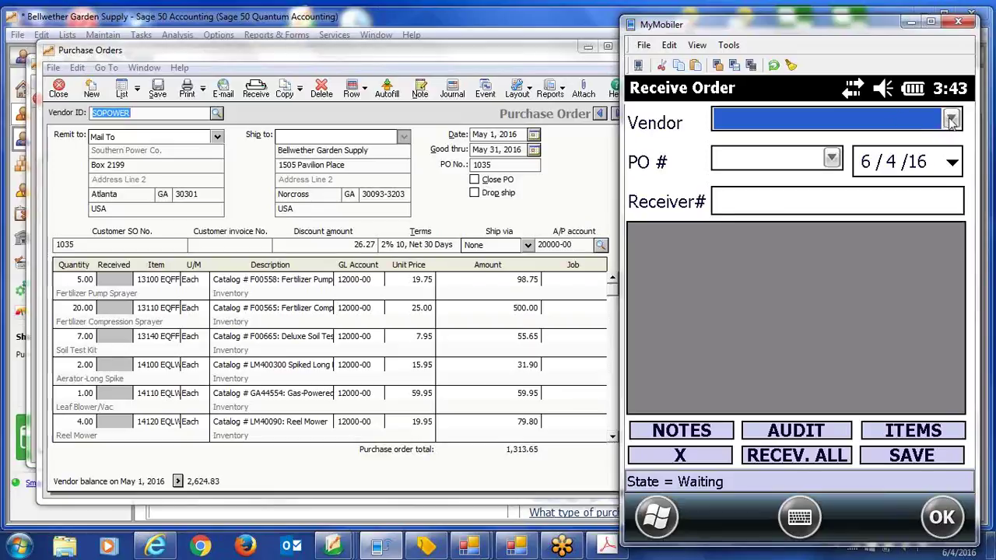
click(693, 133)
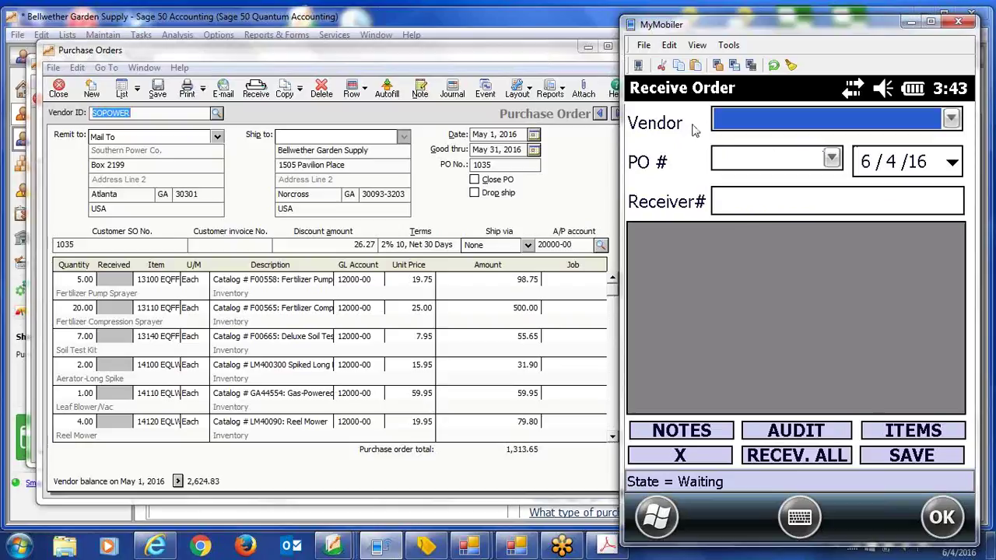
click(832, 160)
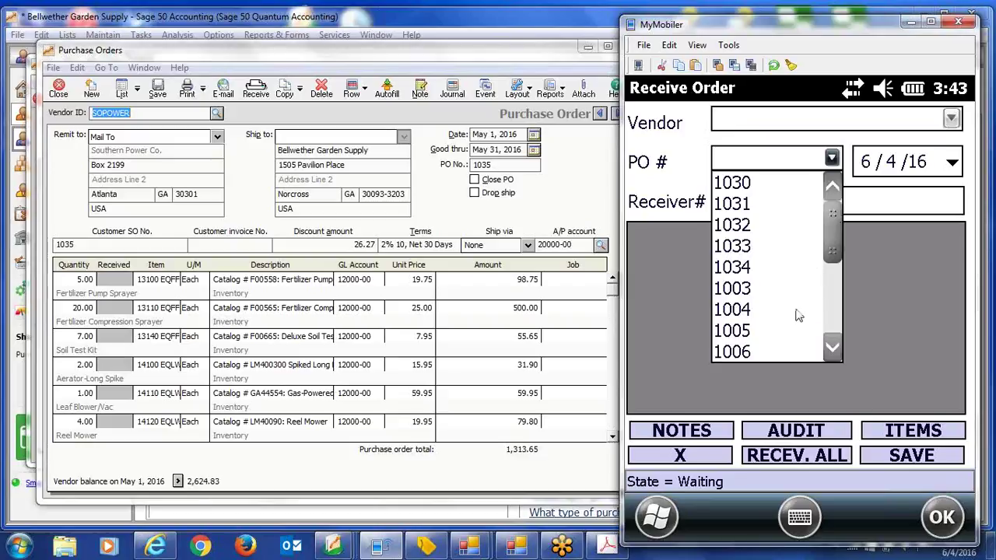
click(811, 162)
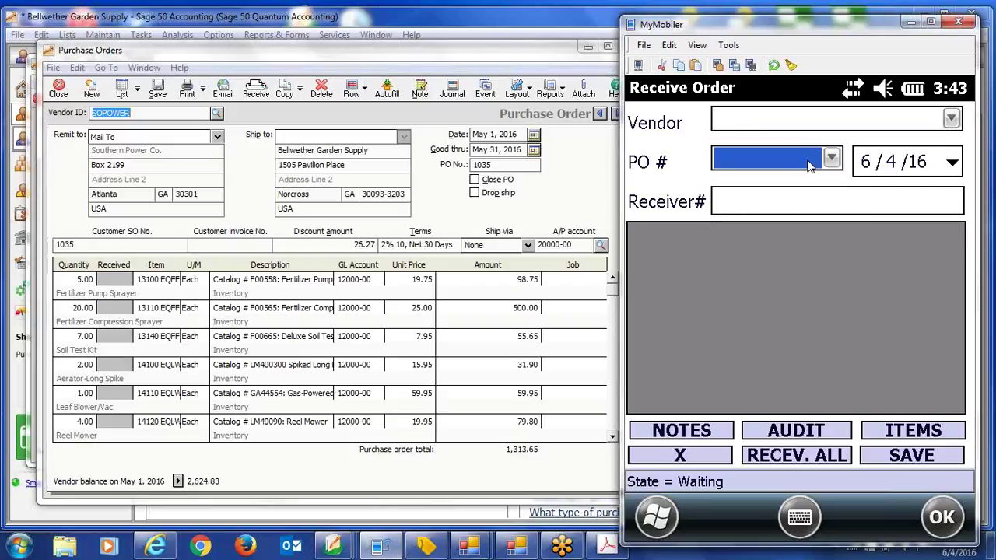
click(806, 205)
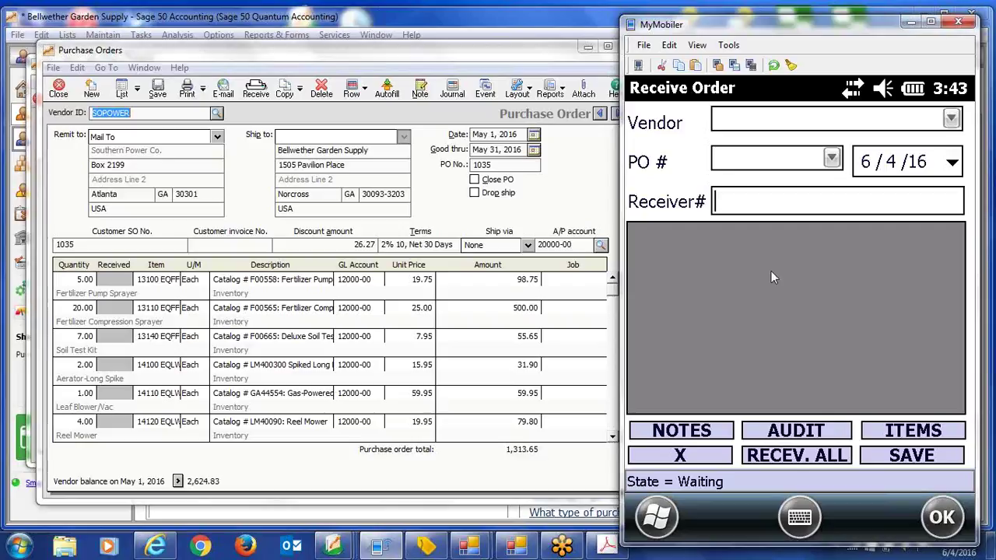
- Load the newly copied Southern Power Co. purchase order into the Receive Order form
click(712, 433)
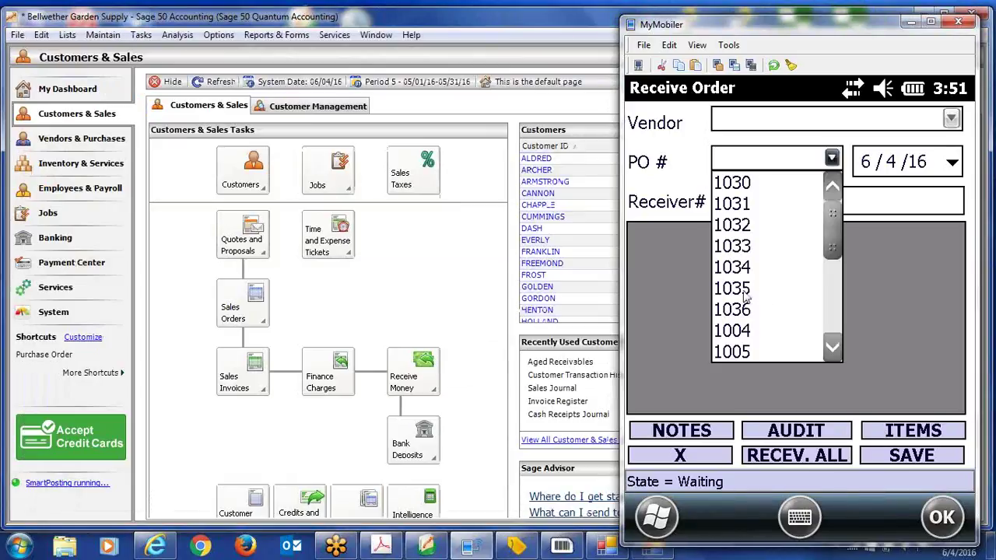
click(746, 294)
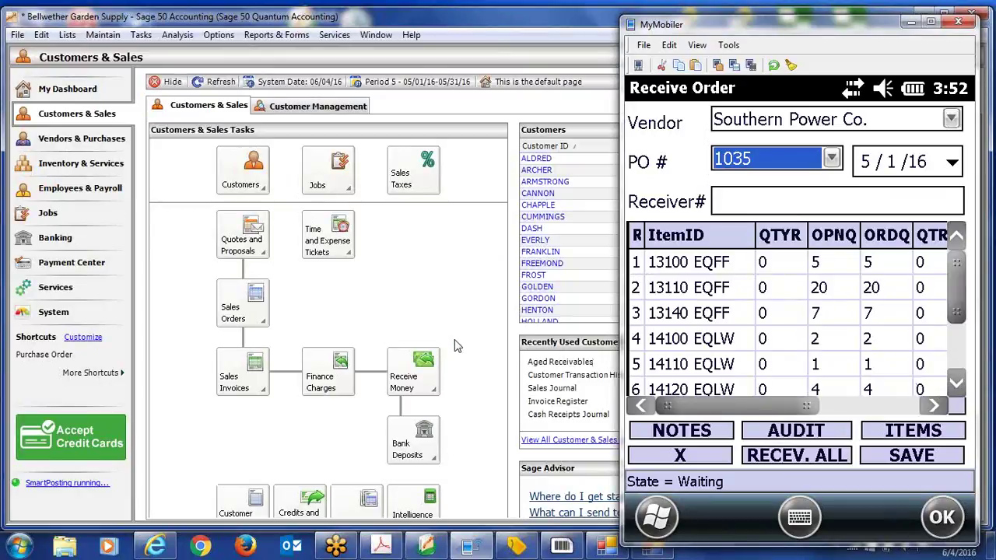
- Switch to Sage 50 and open the matching Southern Power Co. purchase order from the purchase order list
click(100, 143)
click(251, 246)
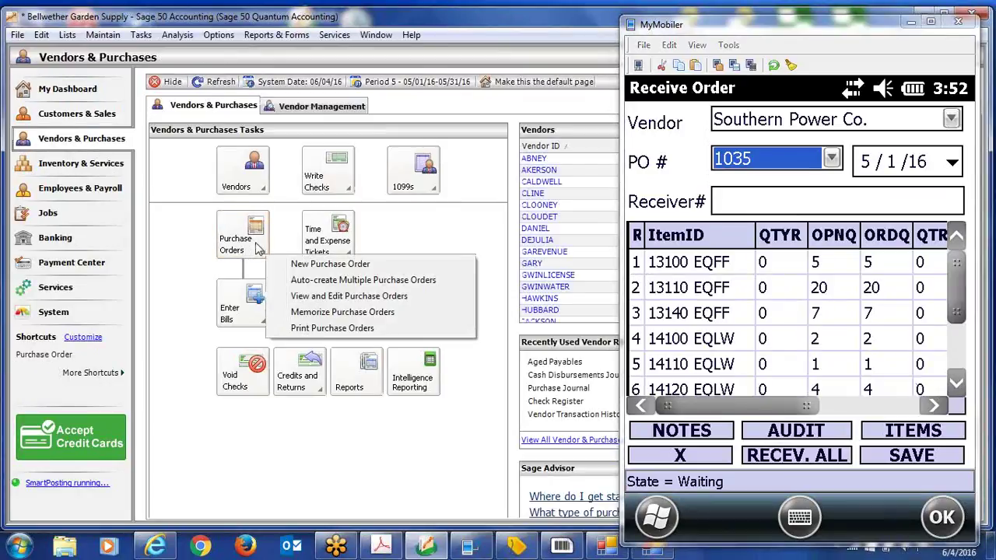
click(284, 296)
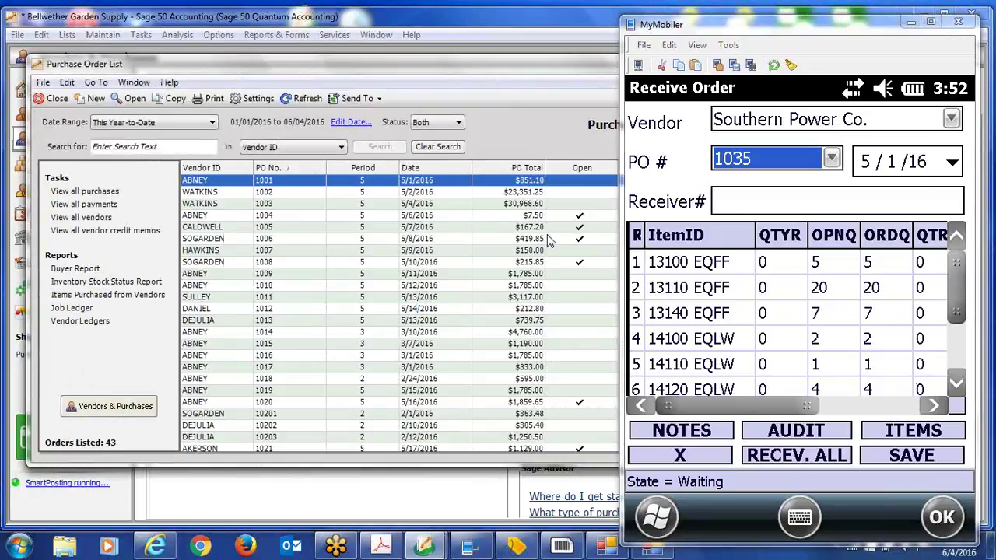
click(302, 319)
scroll(303, 325, down, 8)
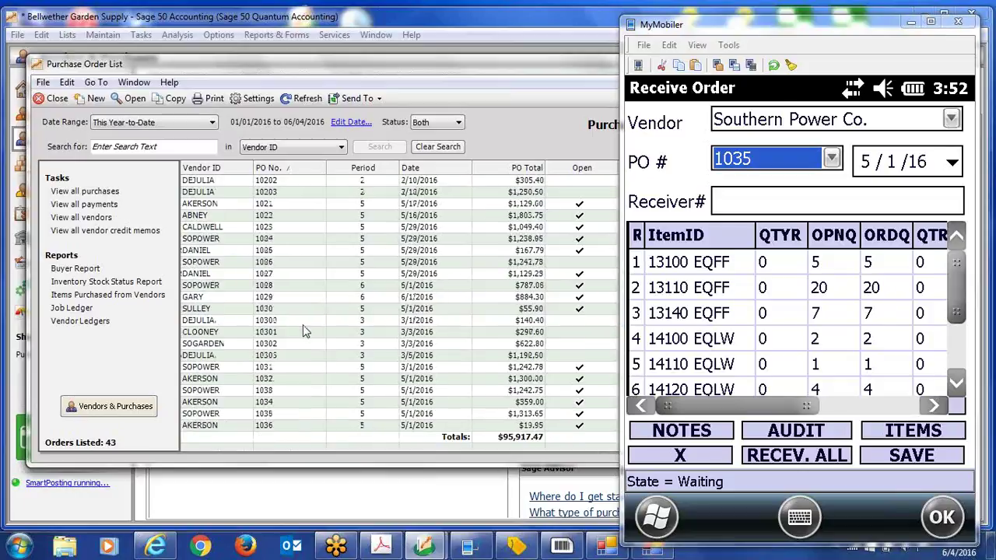
double_click(297, 413)
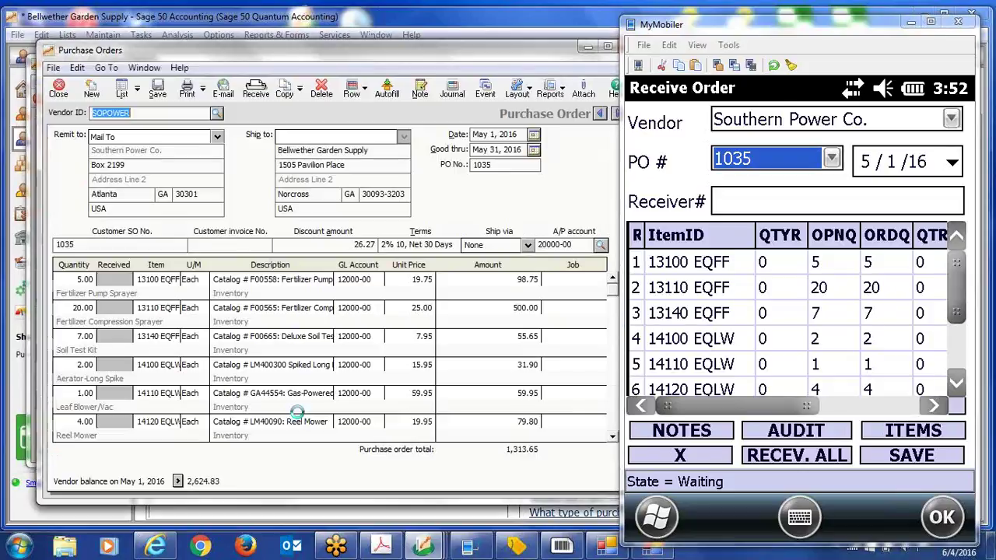
- Check the item lines of purchase order 1035 and mark all of them as fully received
click(957, 382)
click(957, 381)
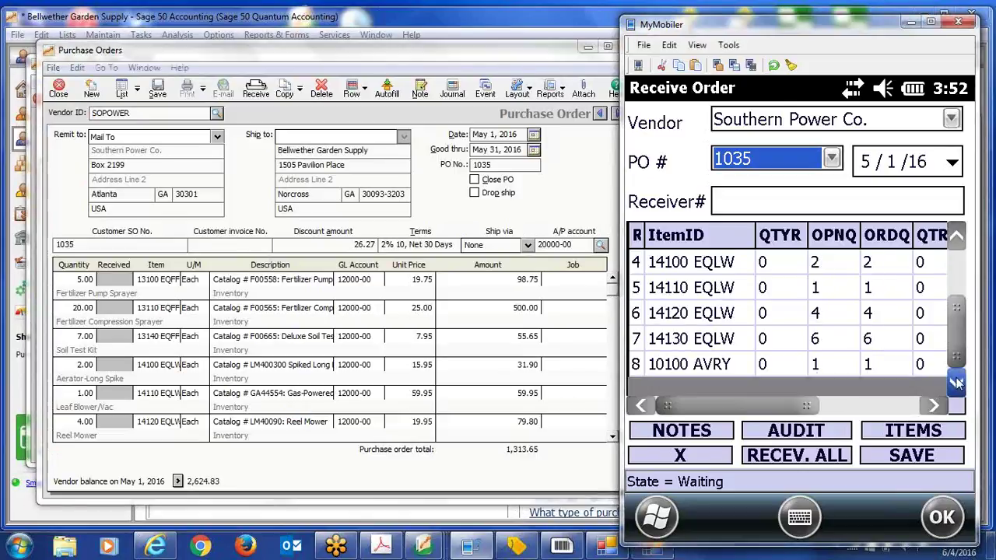
click(686, 375)
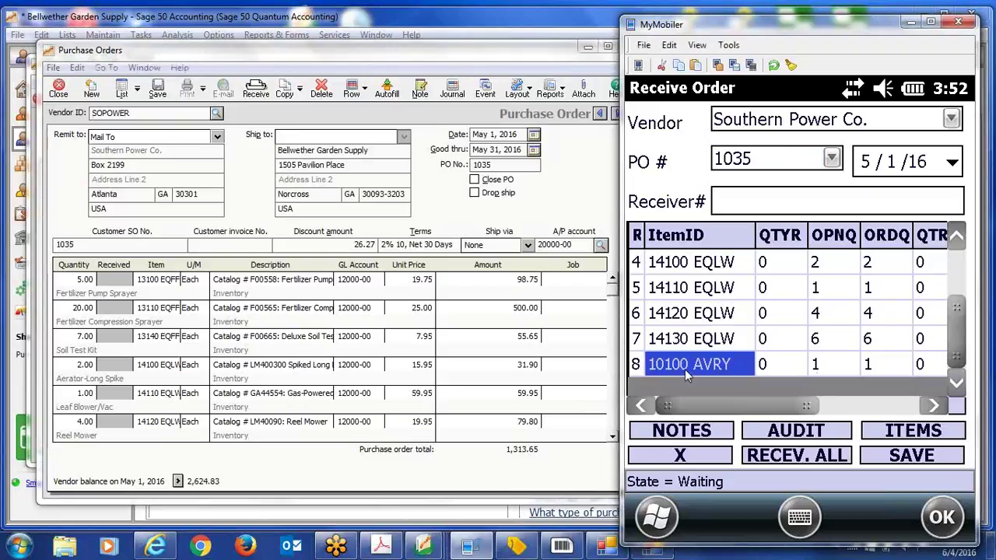
click(743, 203)
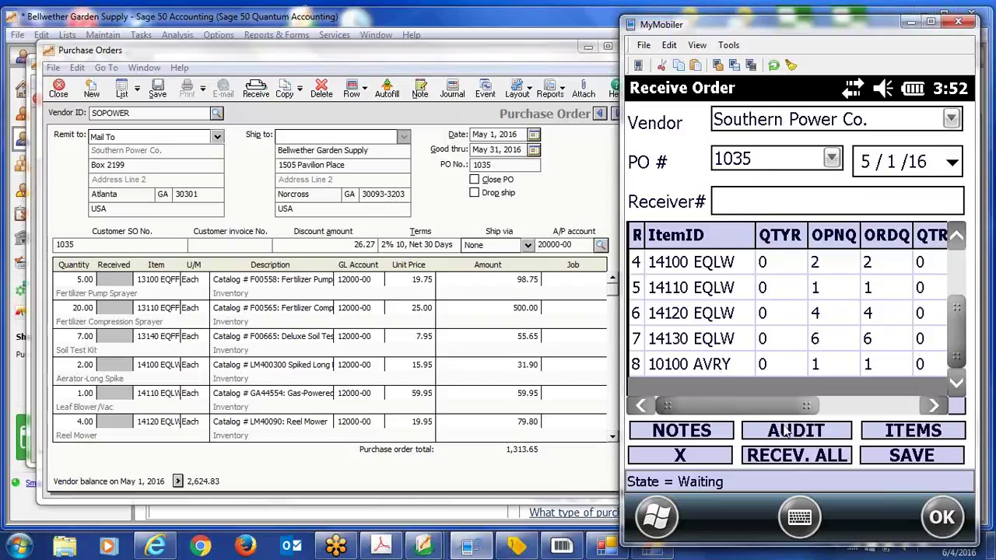
click(817, 460)
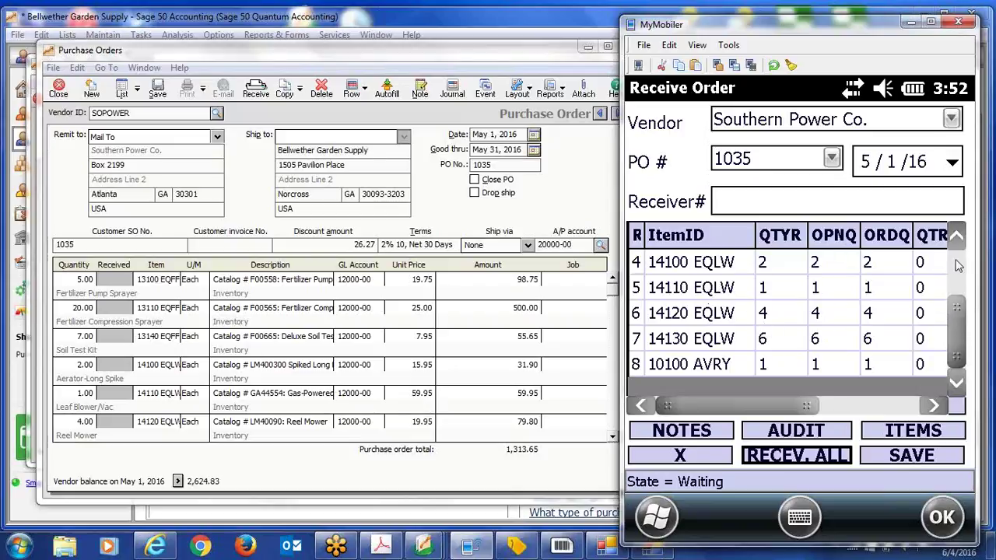
- Set the received quantity of item 13110 EQFF to 0 and save the item detail
click(958, 266)
click(705, 289)
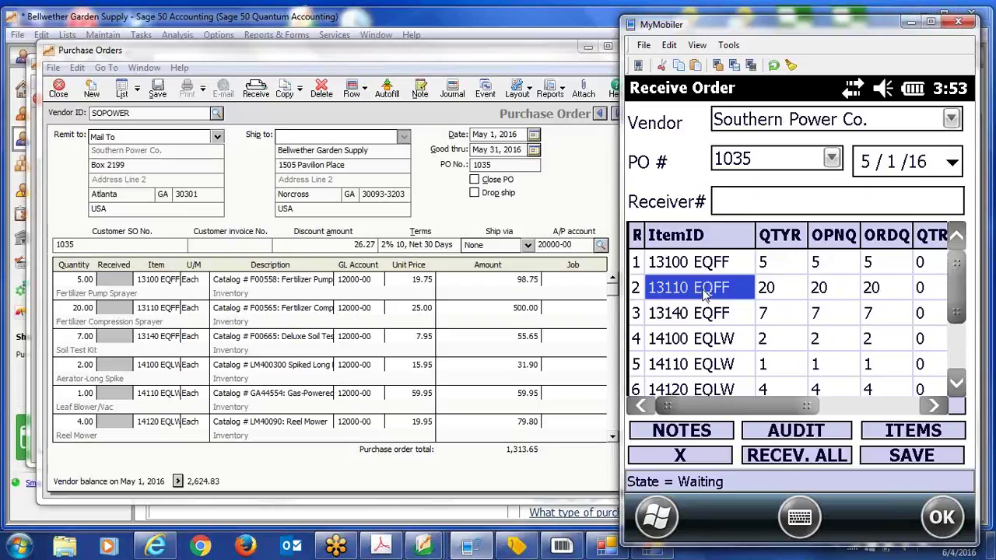
click(909, 441)
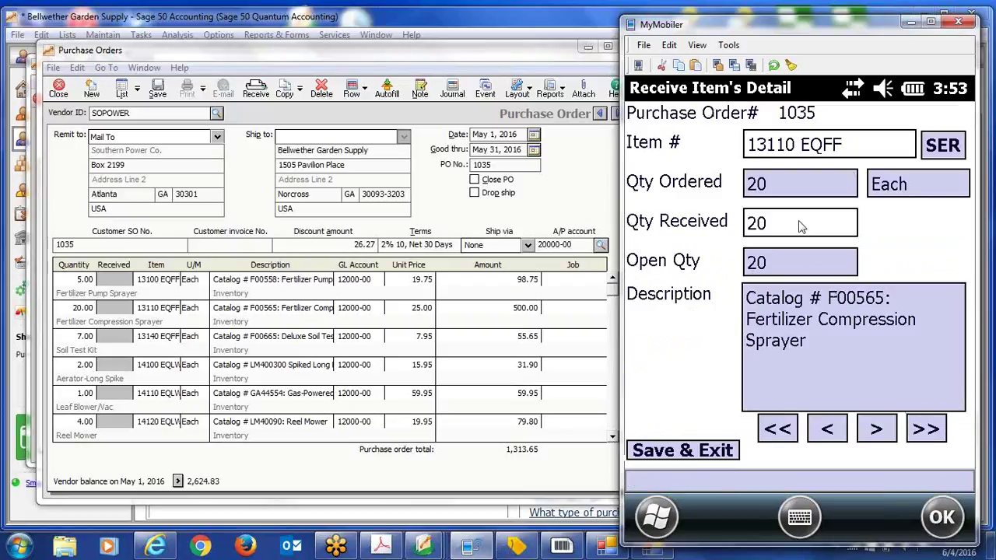
click(801, 227)
key(BackSpace)
key(BackSpace)
text(0)
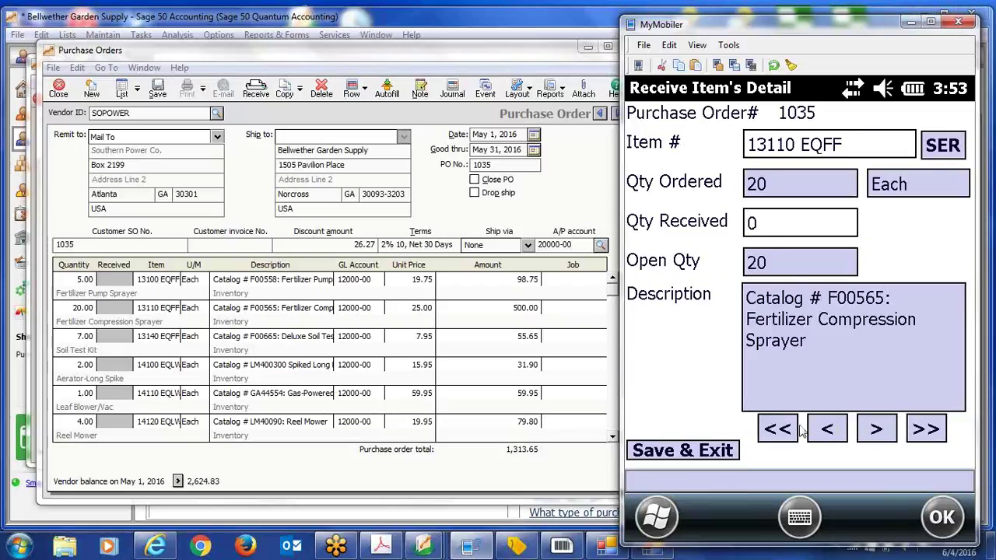
click(720, 451)
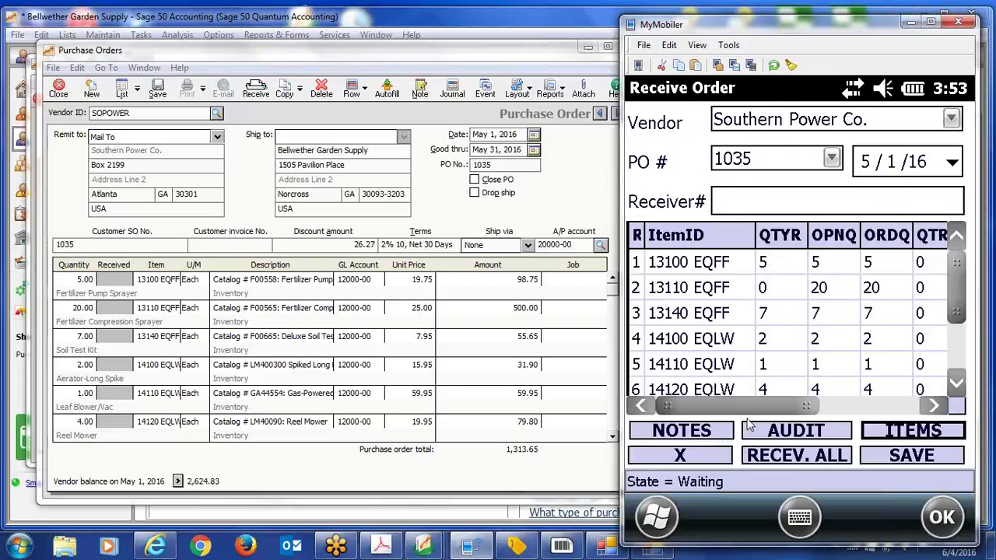
click(779, 292)
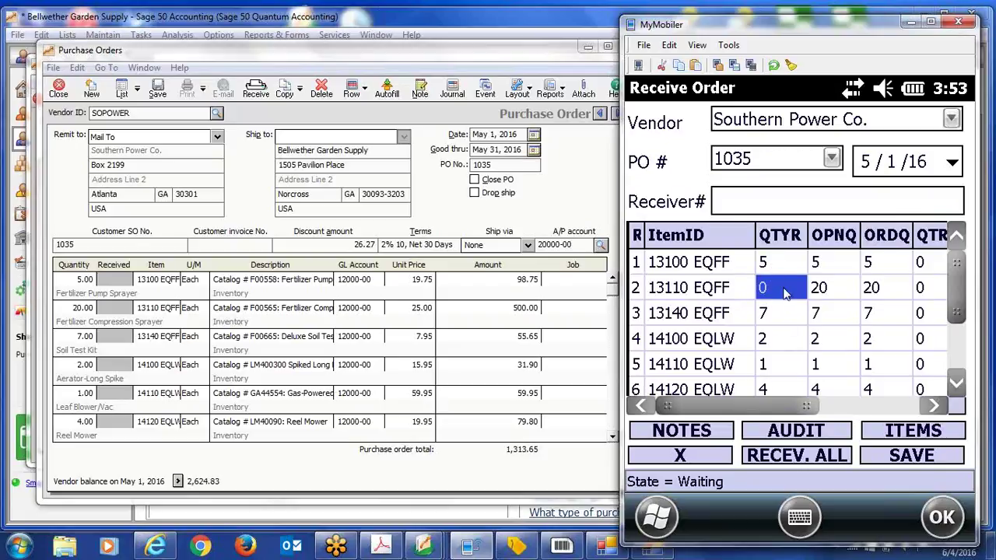
- Save the vendor note "The vendor ordered this on friday" and the internal note "please deliver to the back door"
click(712, 426)
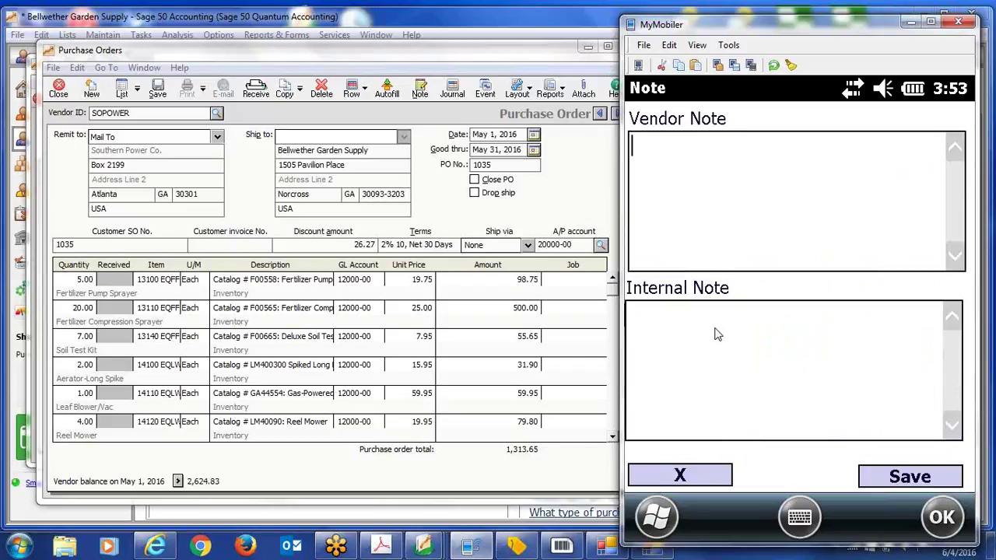
text(The vendor ordered this on friday)
click(650, 317)
text(please deliver to the back door)
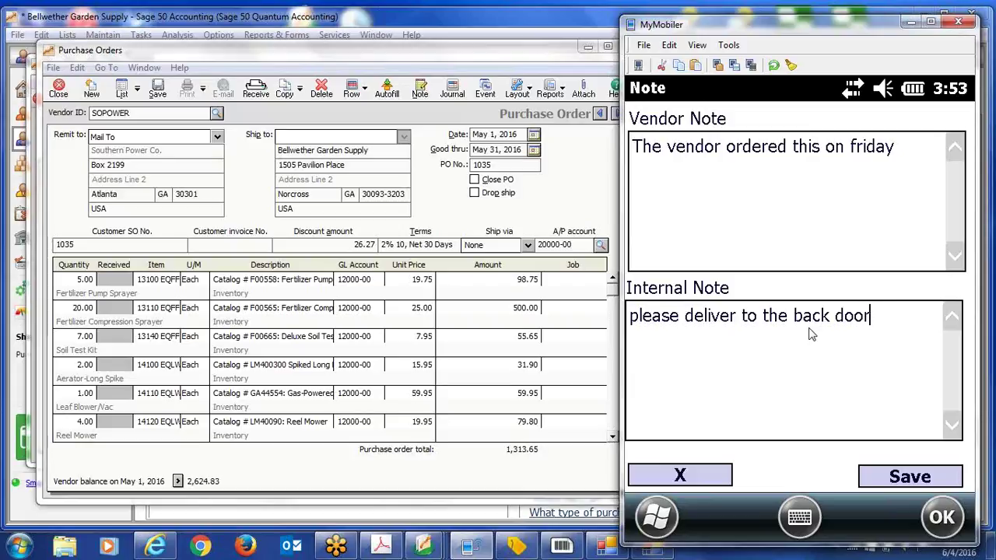
click(886, 475)
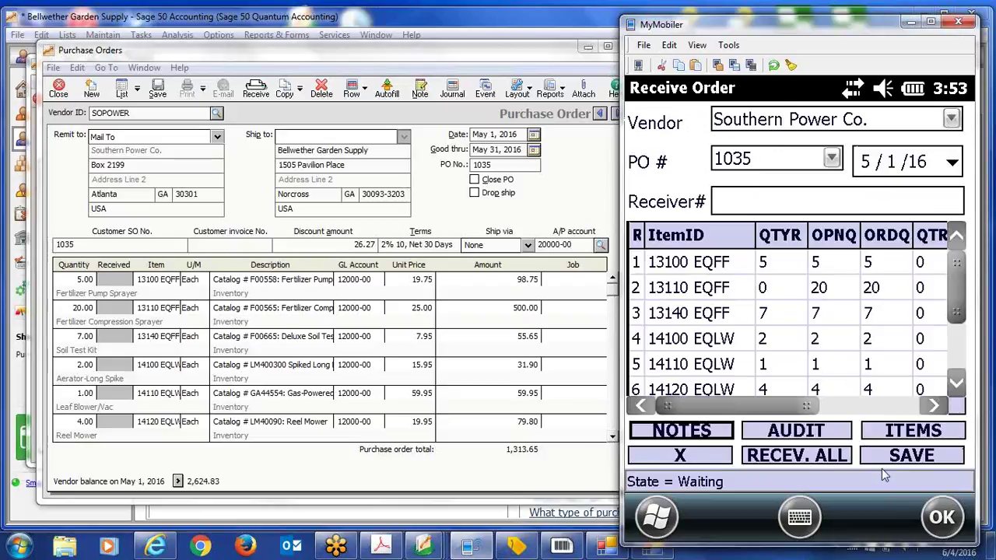
- Review the audit of received items for the order and dismiss the import error in Sage 50
click(808, 435)
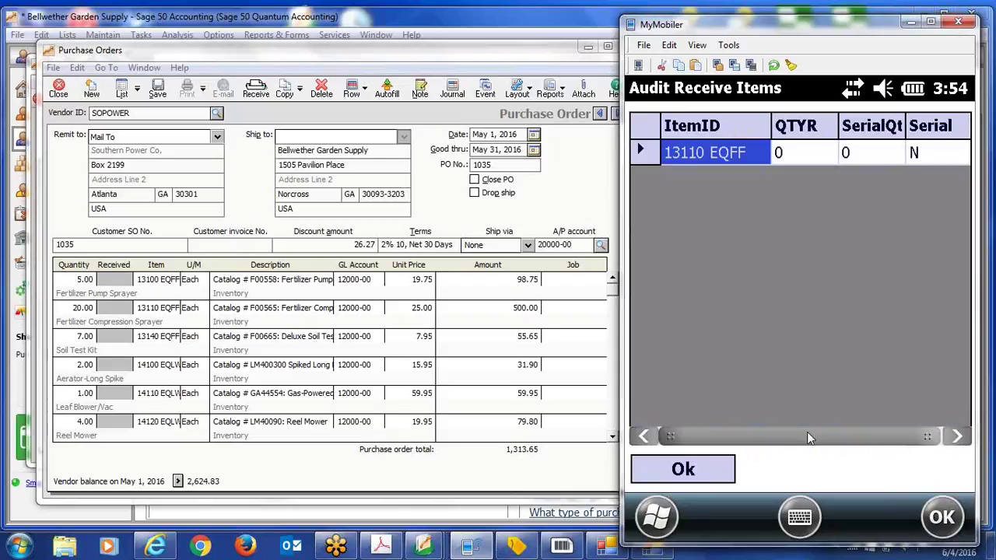
click(685, 467)
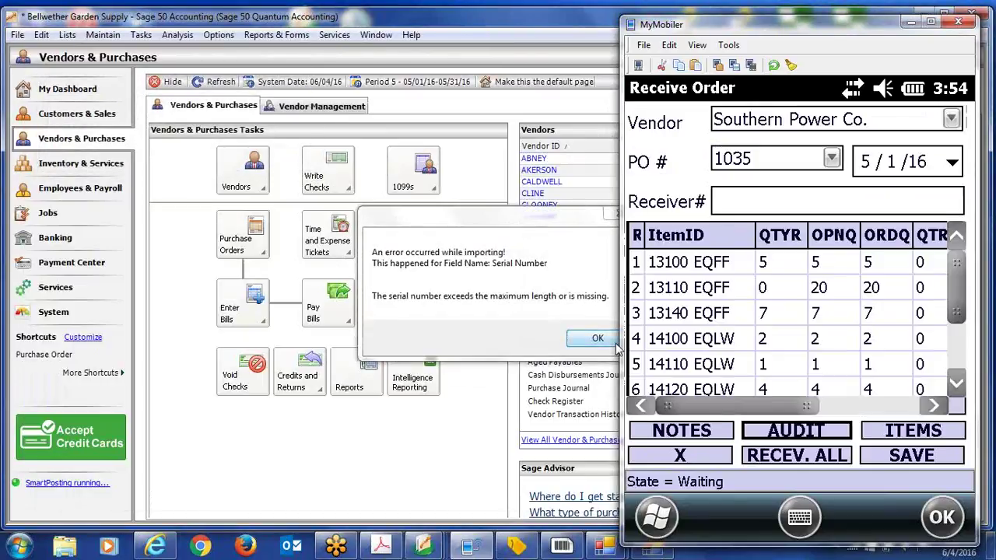
click(598, 338)
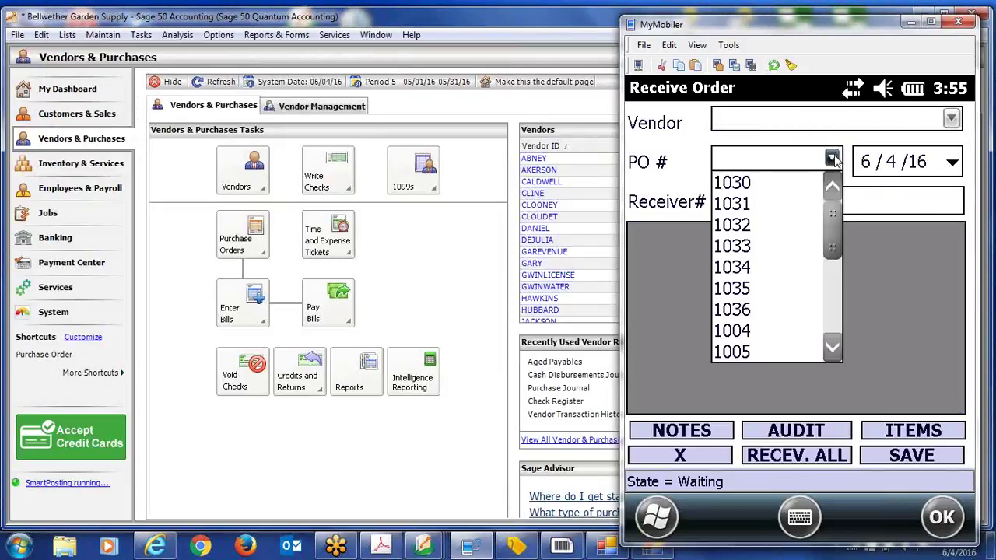
- Load purchase orders 1036 and 1004 in turn on the Receive Order form and look through the available PO numbers
click(747, 312)
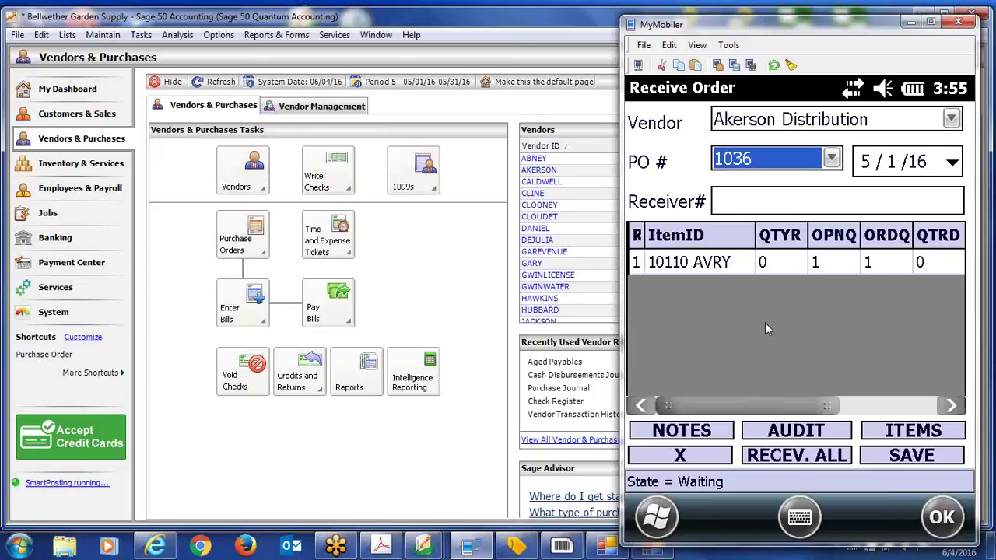
click(912, 455)
click(832, 158)
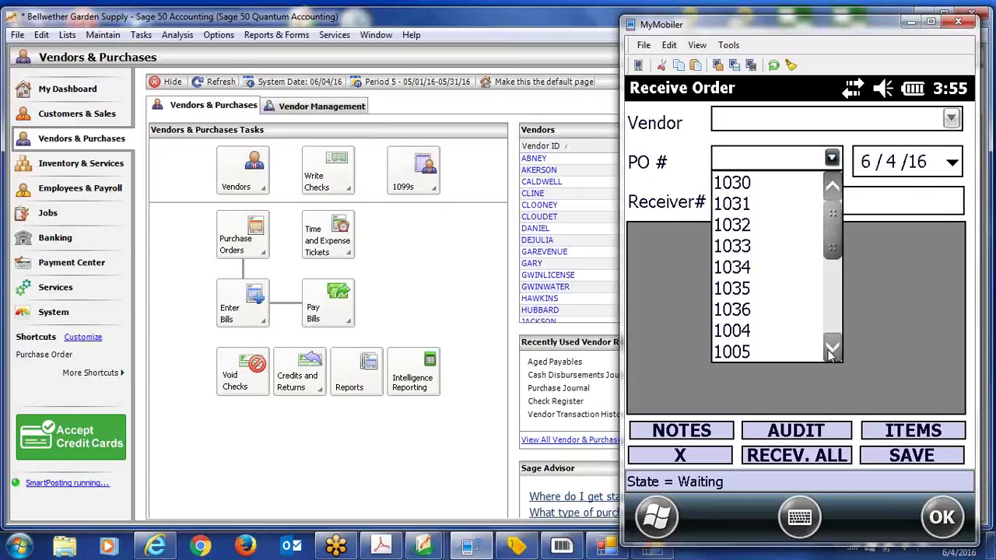
click(755, 333)
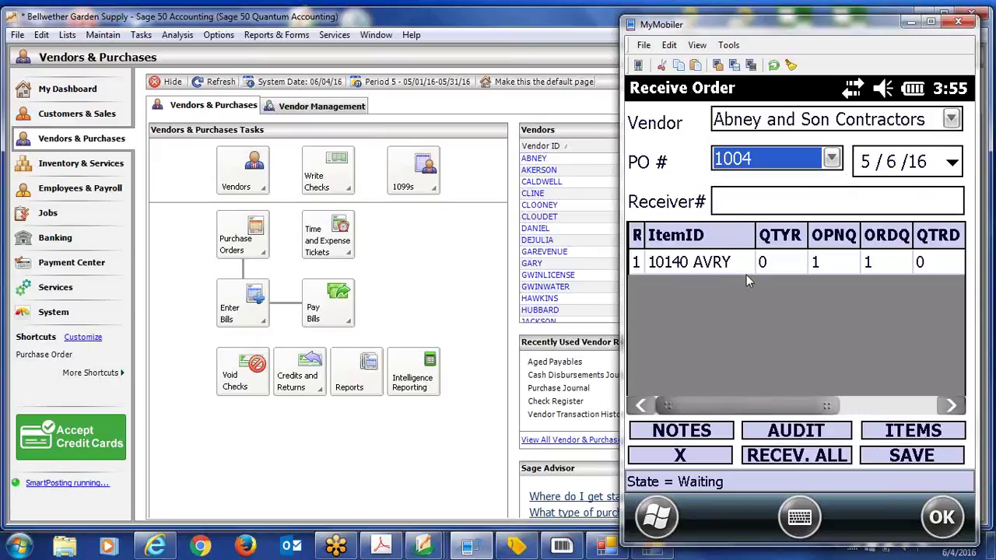
click(831, 159)
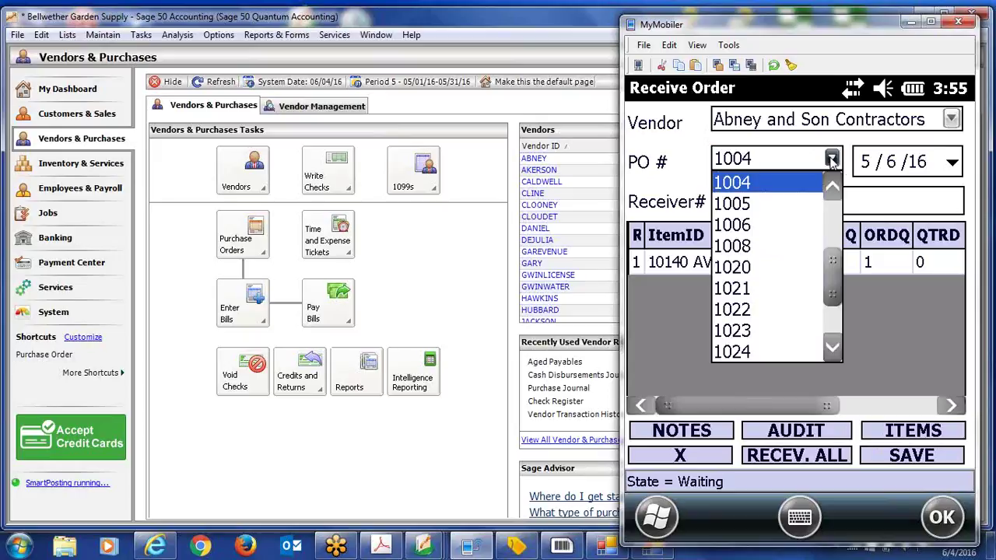
click(833, 187)
click(833, 189)
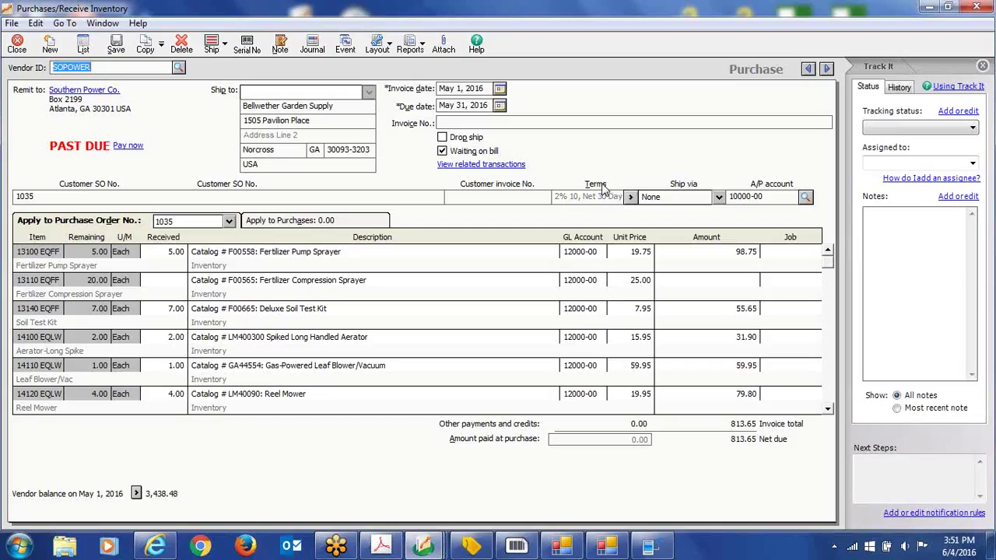
- Examine the received lines of the Southern Power Co. purchase applied to purchase order 1035 in Sage 50
click(192, 224)
click(190, 243)
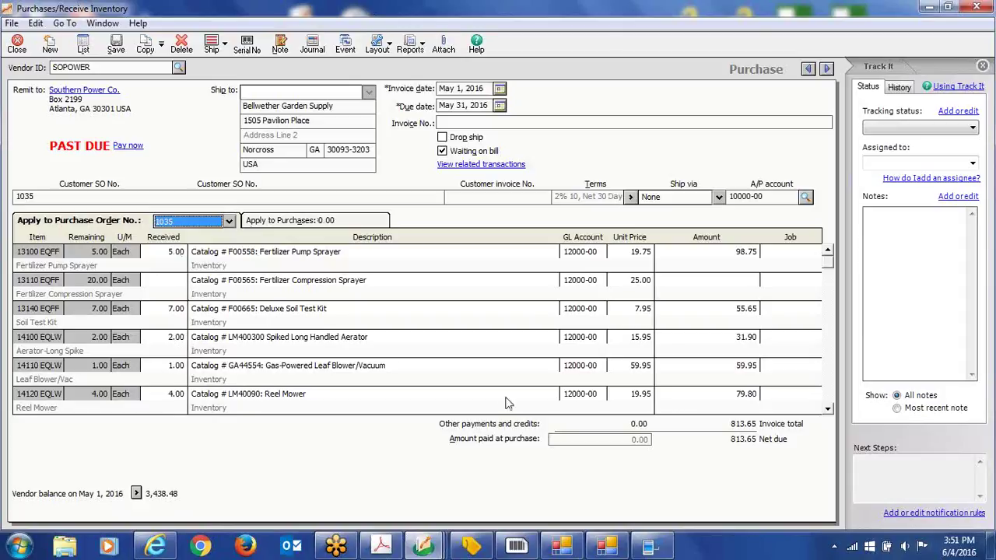
click(828, 410)
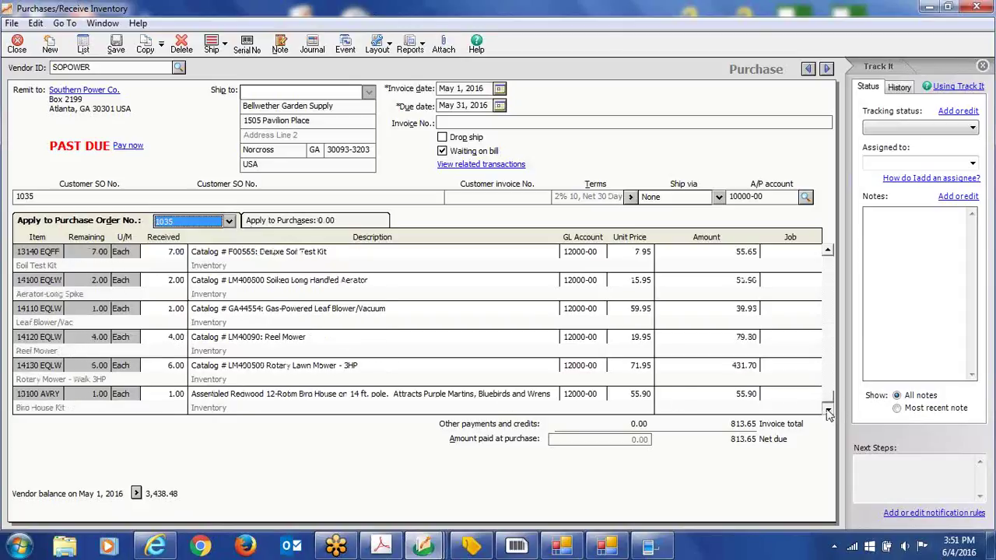
click(828, 262)
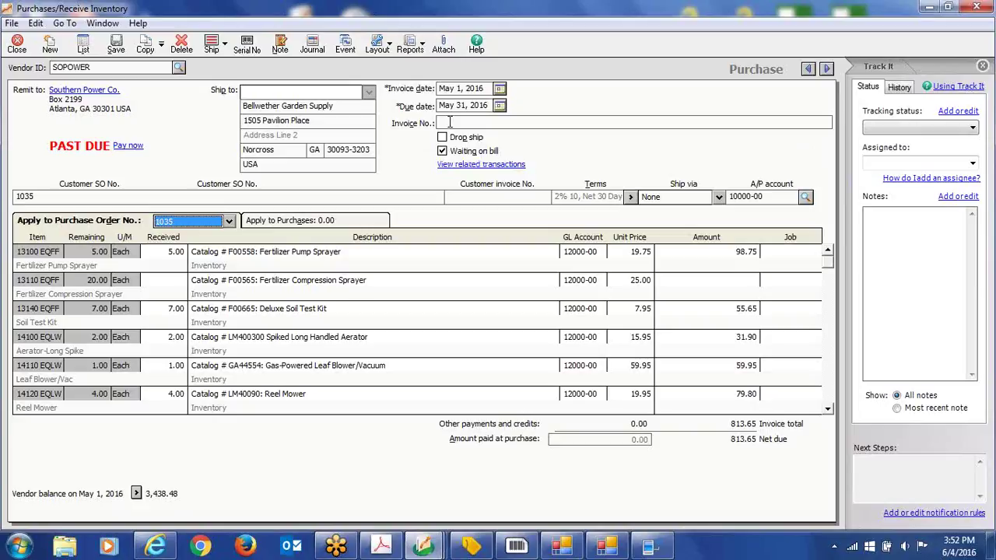
- Check the purchase's vendor and internal notes, close them, and switch to ZSage 50 Receiving.pdf in Adobe Acrobat
click(280, 46)
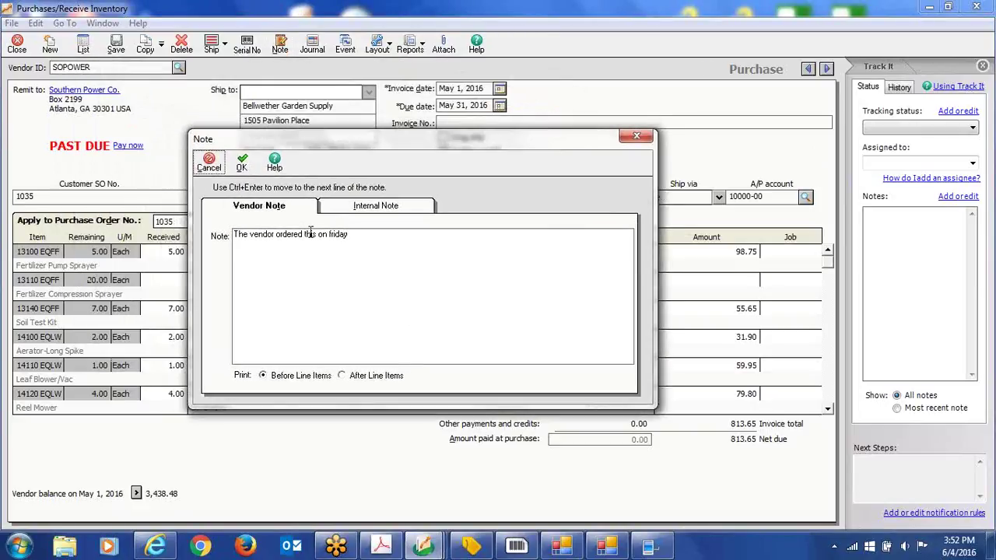
drag(347, 235, 230, 235)
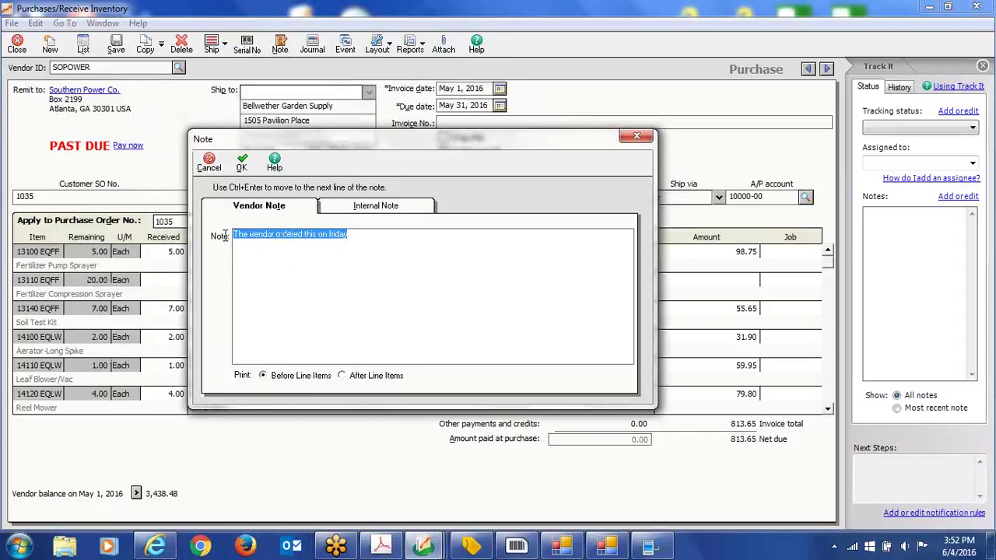
click(414, 209)
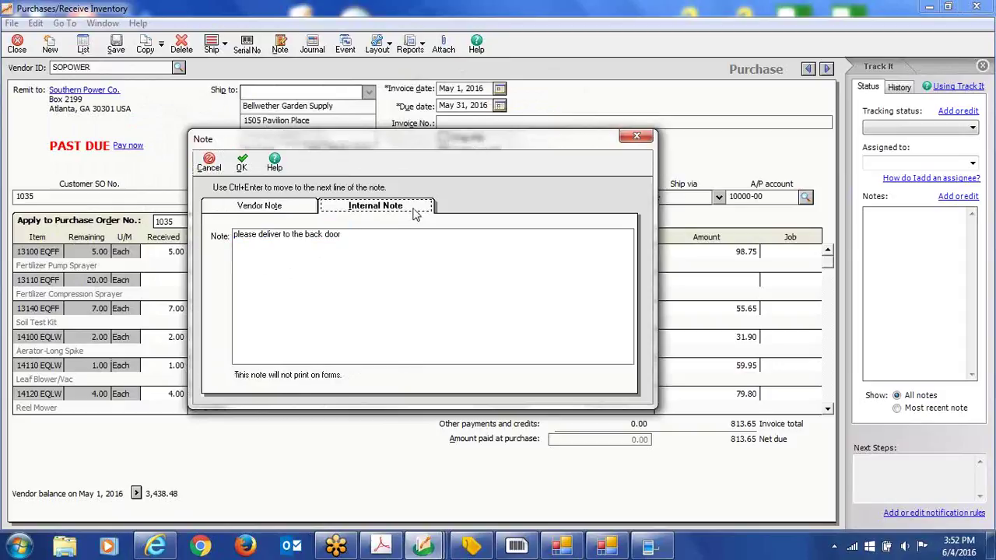
drag(340, 242, 226, 240)
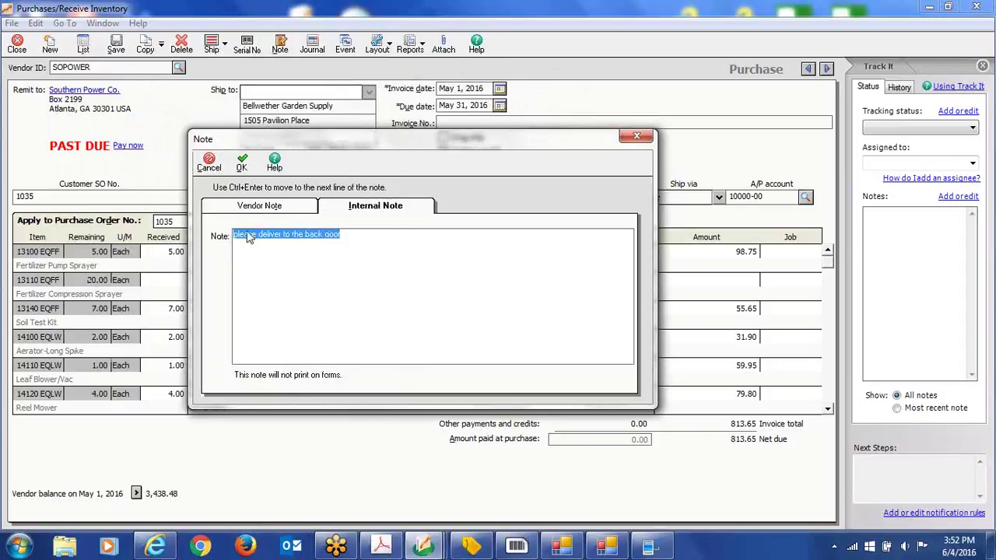
click(242, 166)
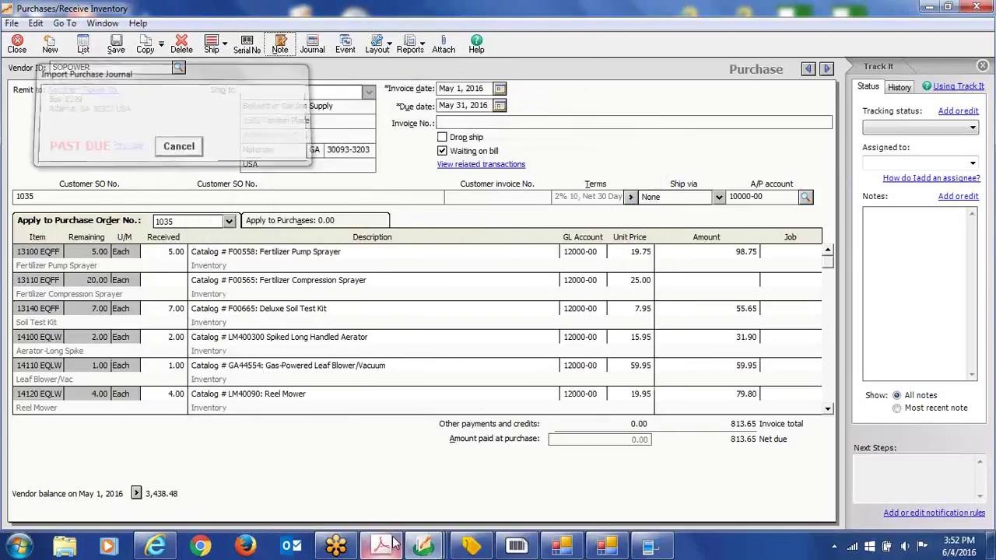
click(383, 545)
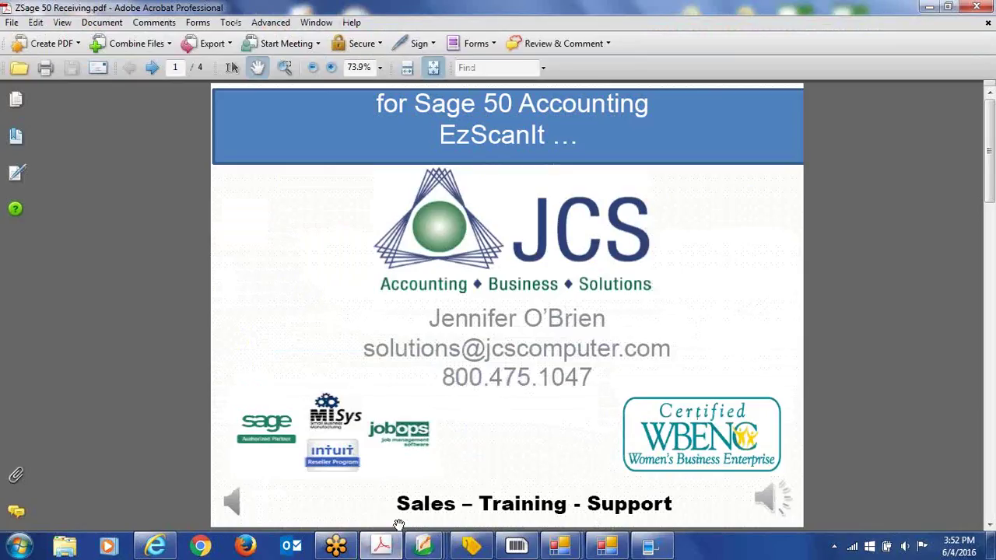